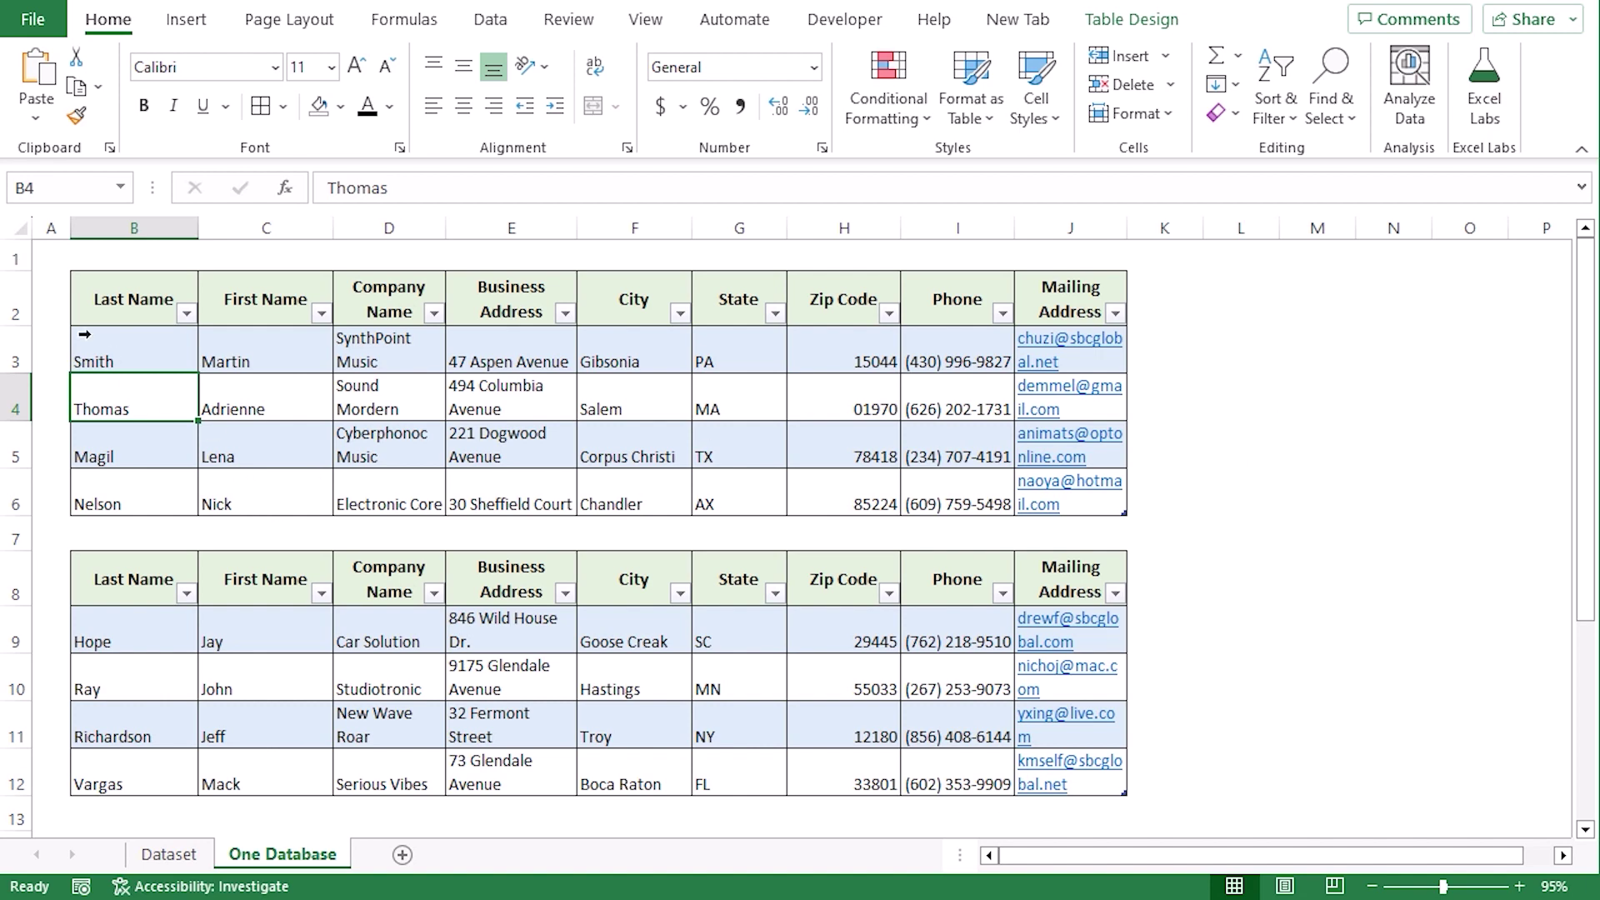
Select the first customer table, then the second, to compare the merged and split layouts
left_click_drag(101, 300, 1117, 500)
left_click(1325, 529)
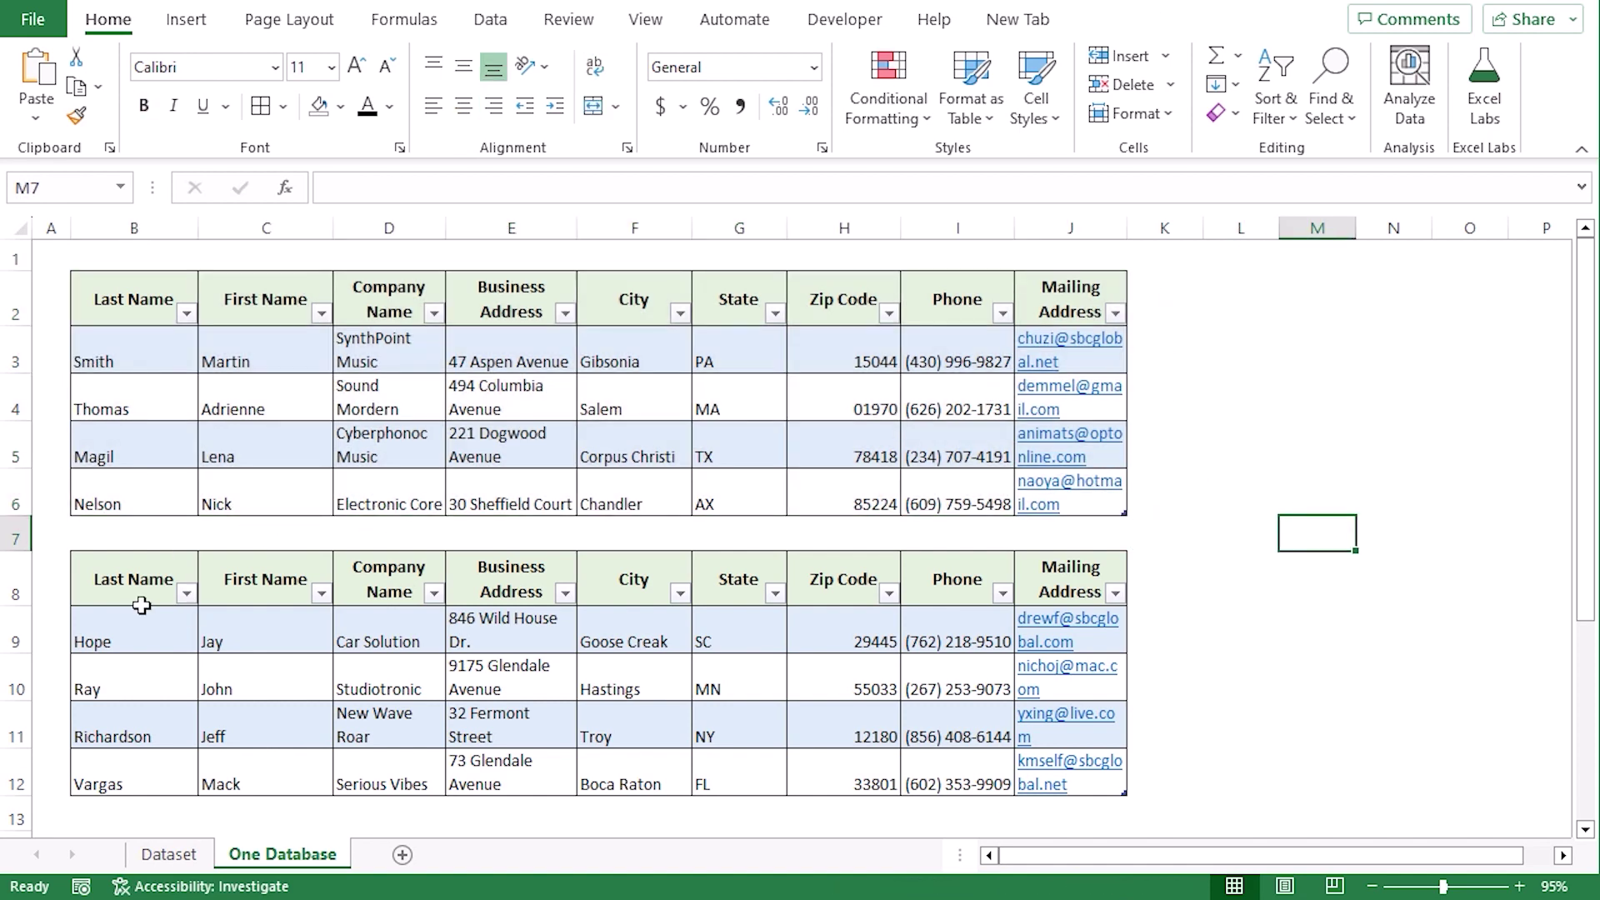
mouse_move(102, 581)
left_mouse_down()
mouse_move(553, 668)
mouse_move(883, 708)
mouse_move(1052, 763)
left_mouse_up()
left_click(1266, 721)
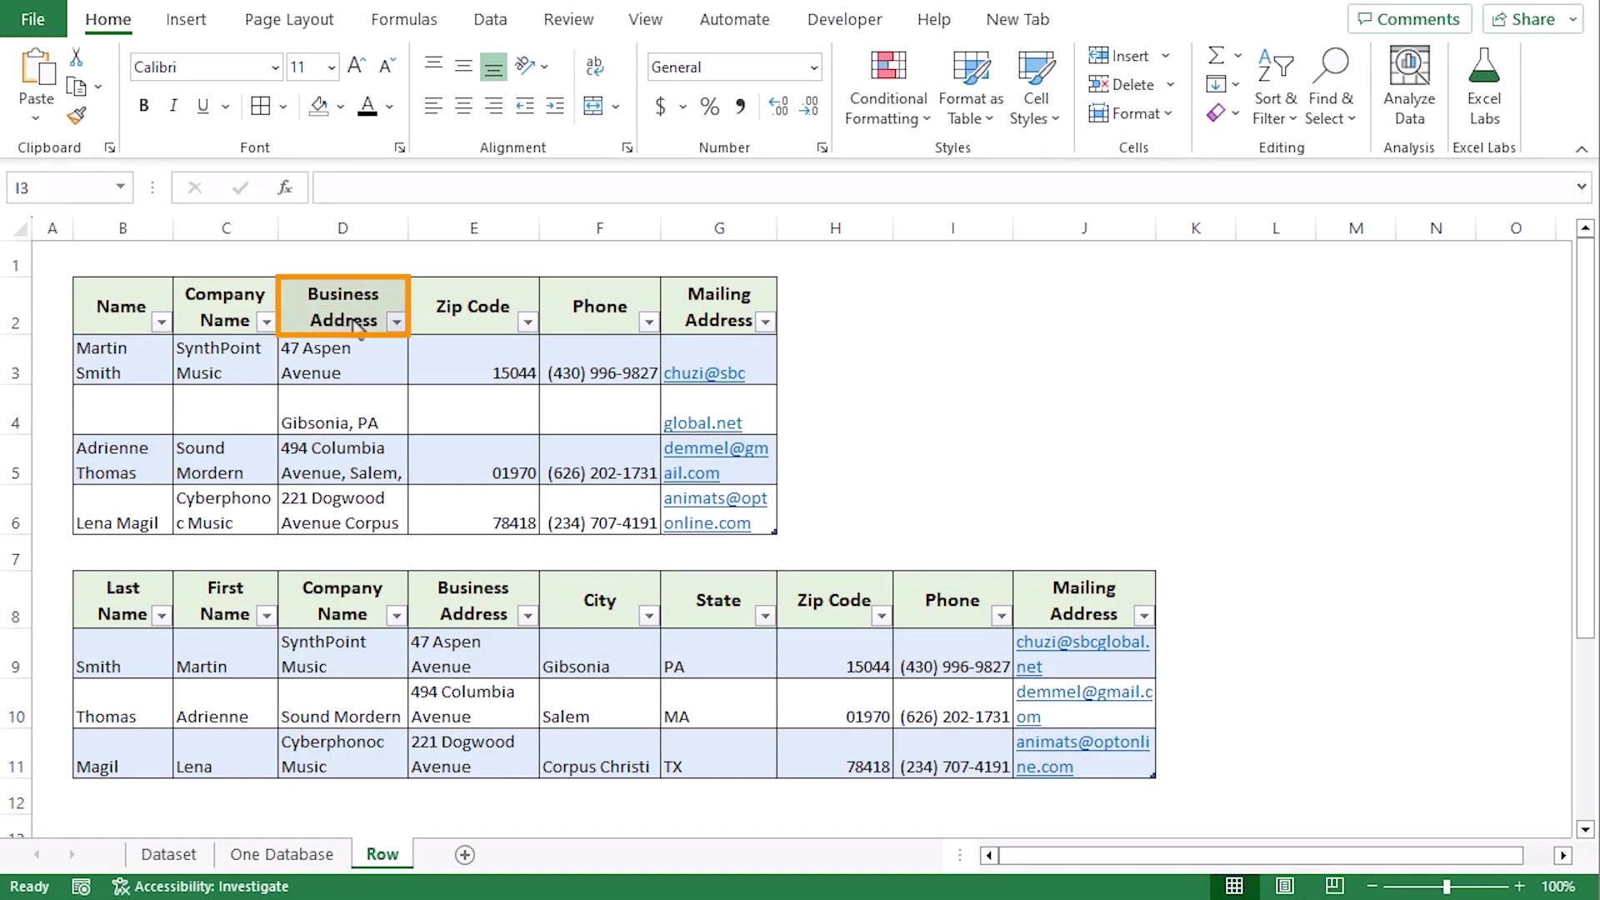
left_click(398, 372)
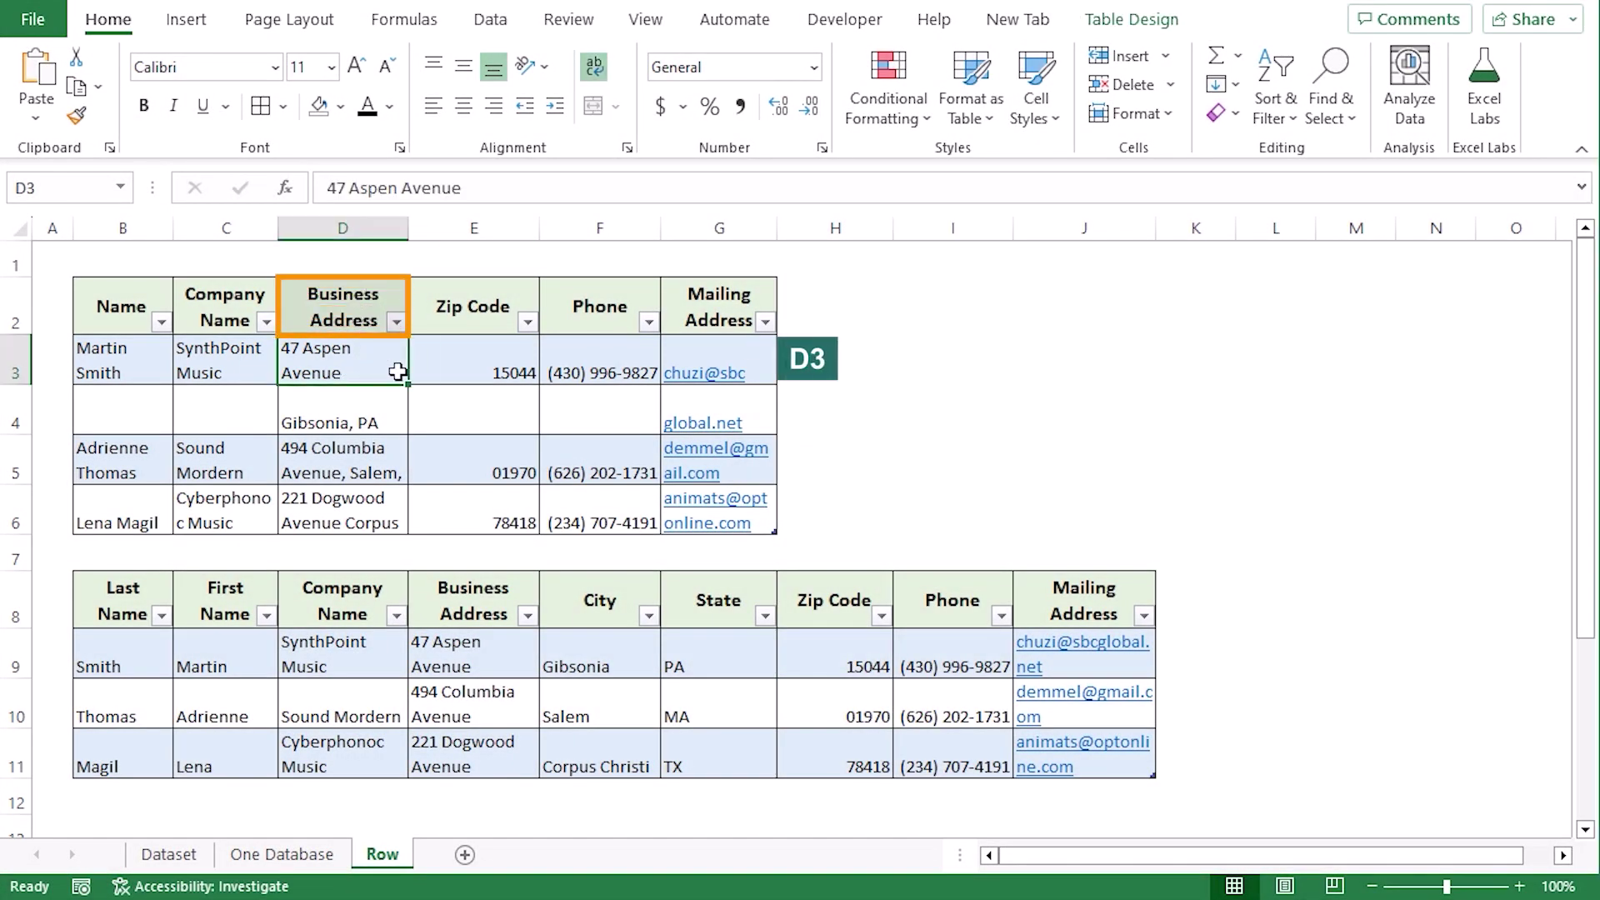
left_click(375, 407)
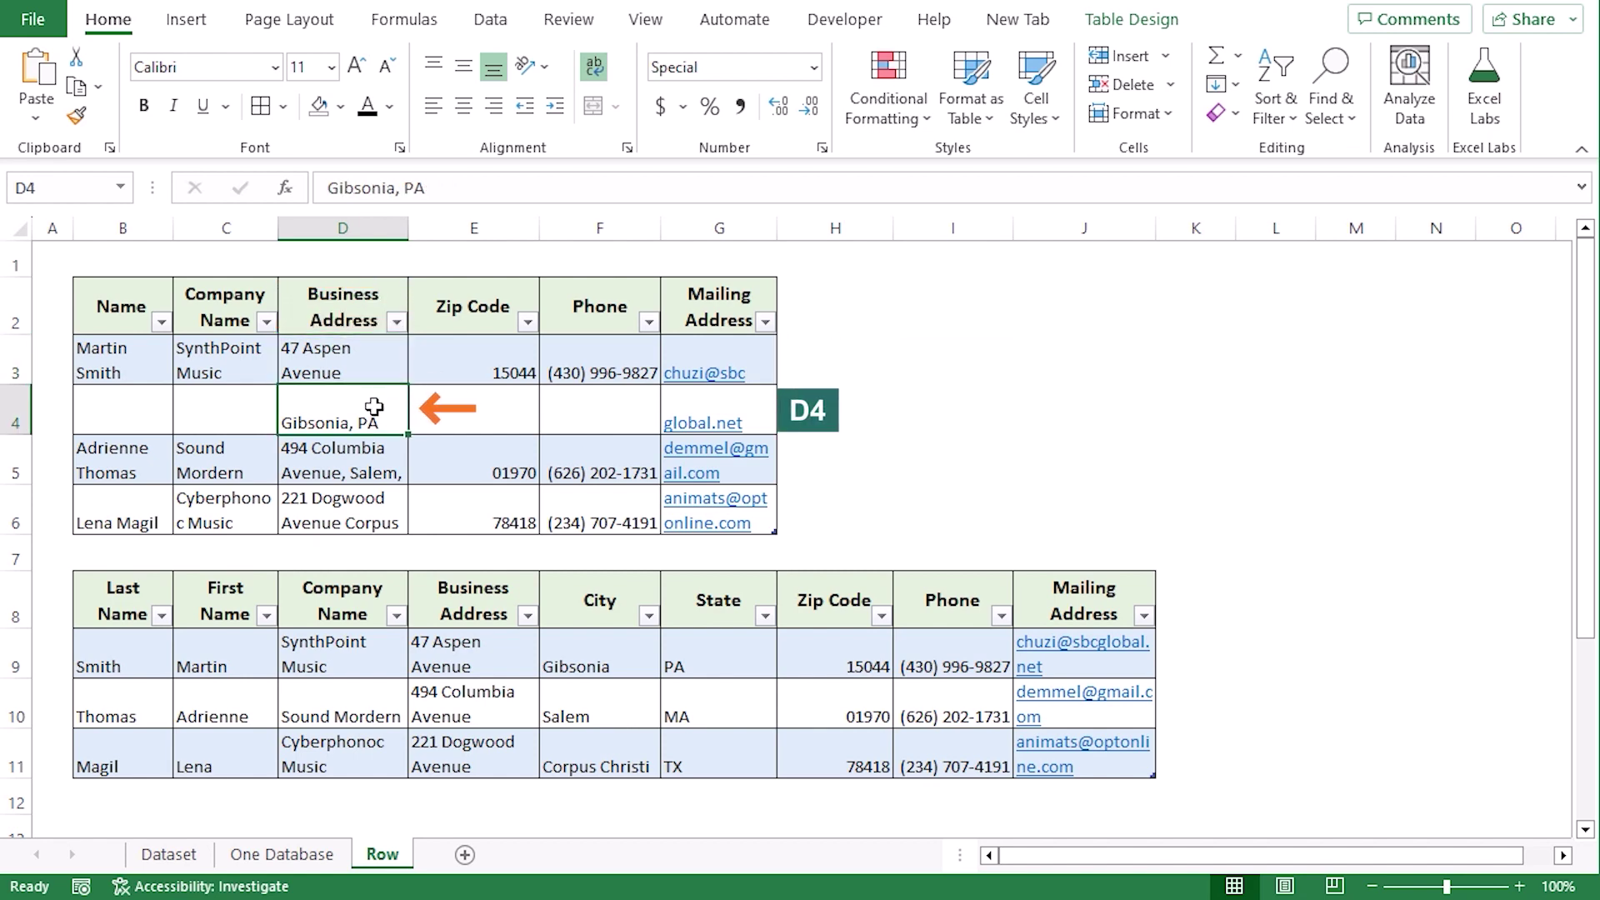
key("Right")
key("Right")
key("Right")
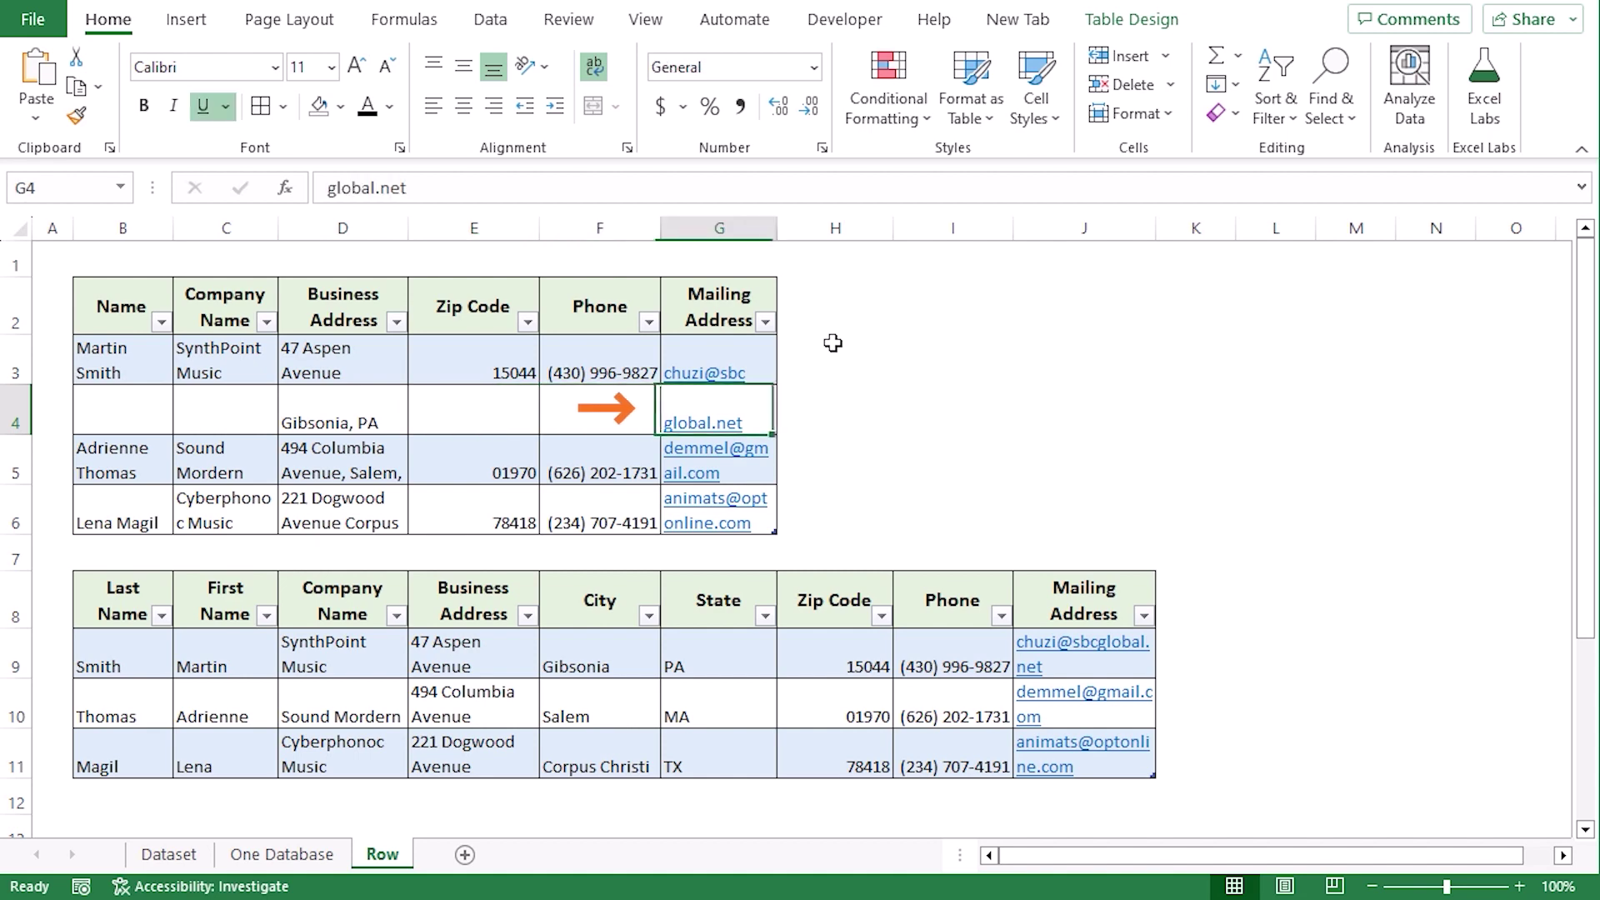
key("Up")
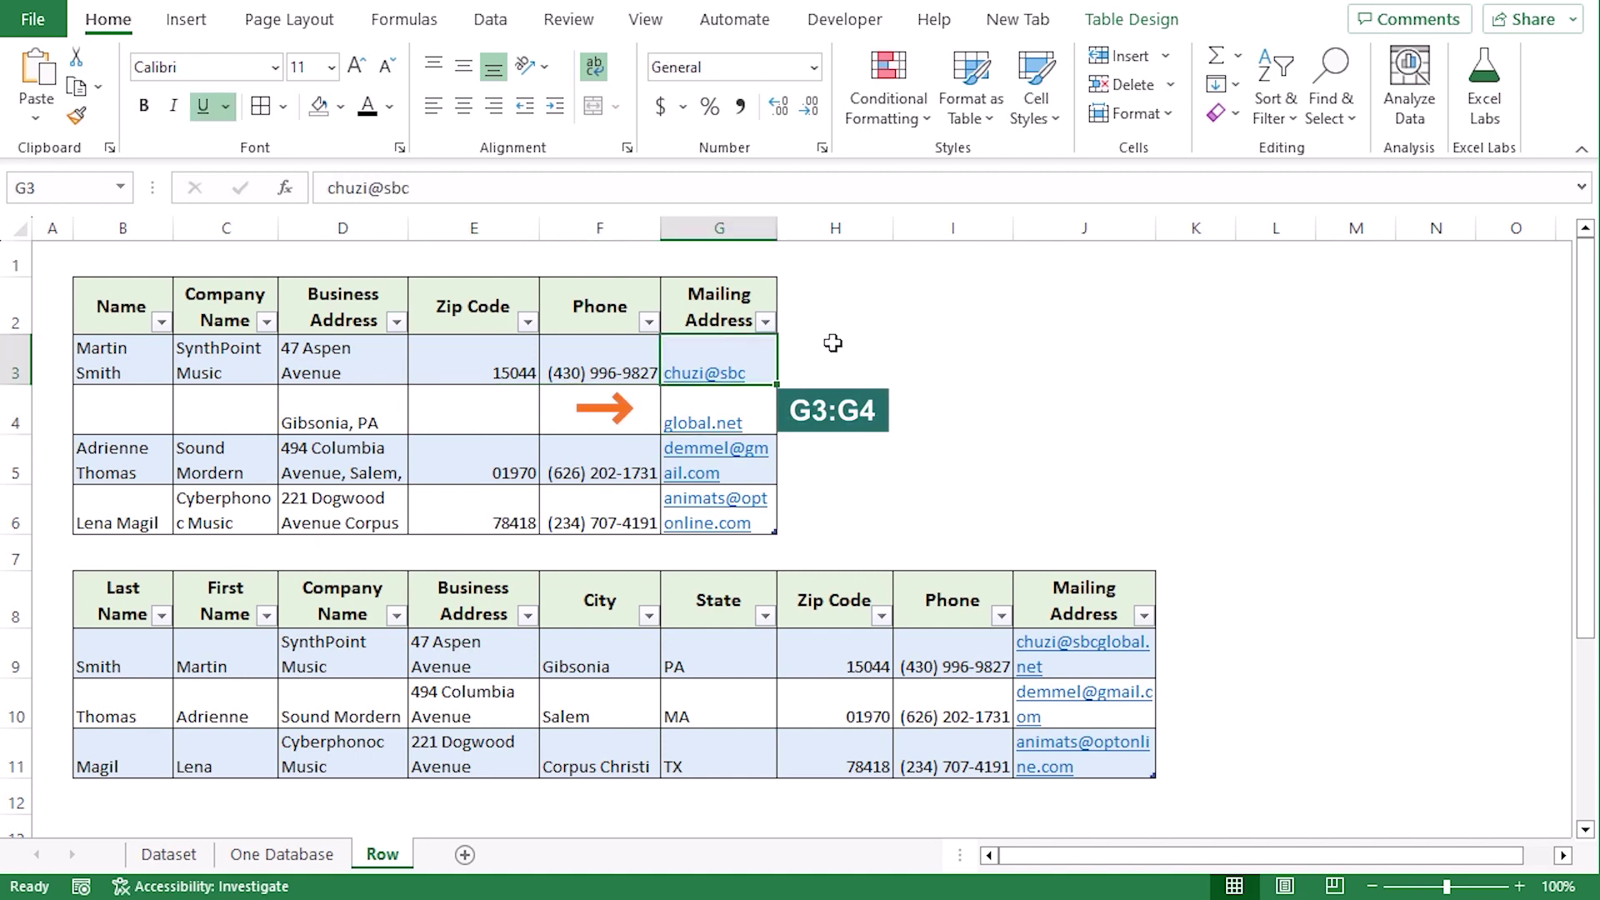
key("Down")
key("Left")
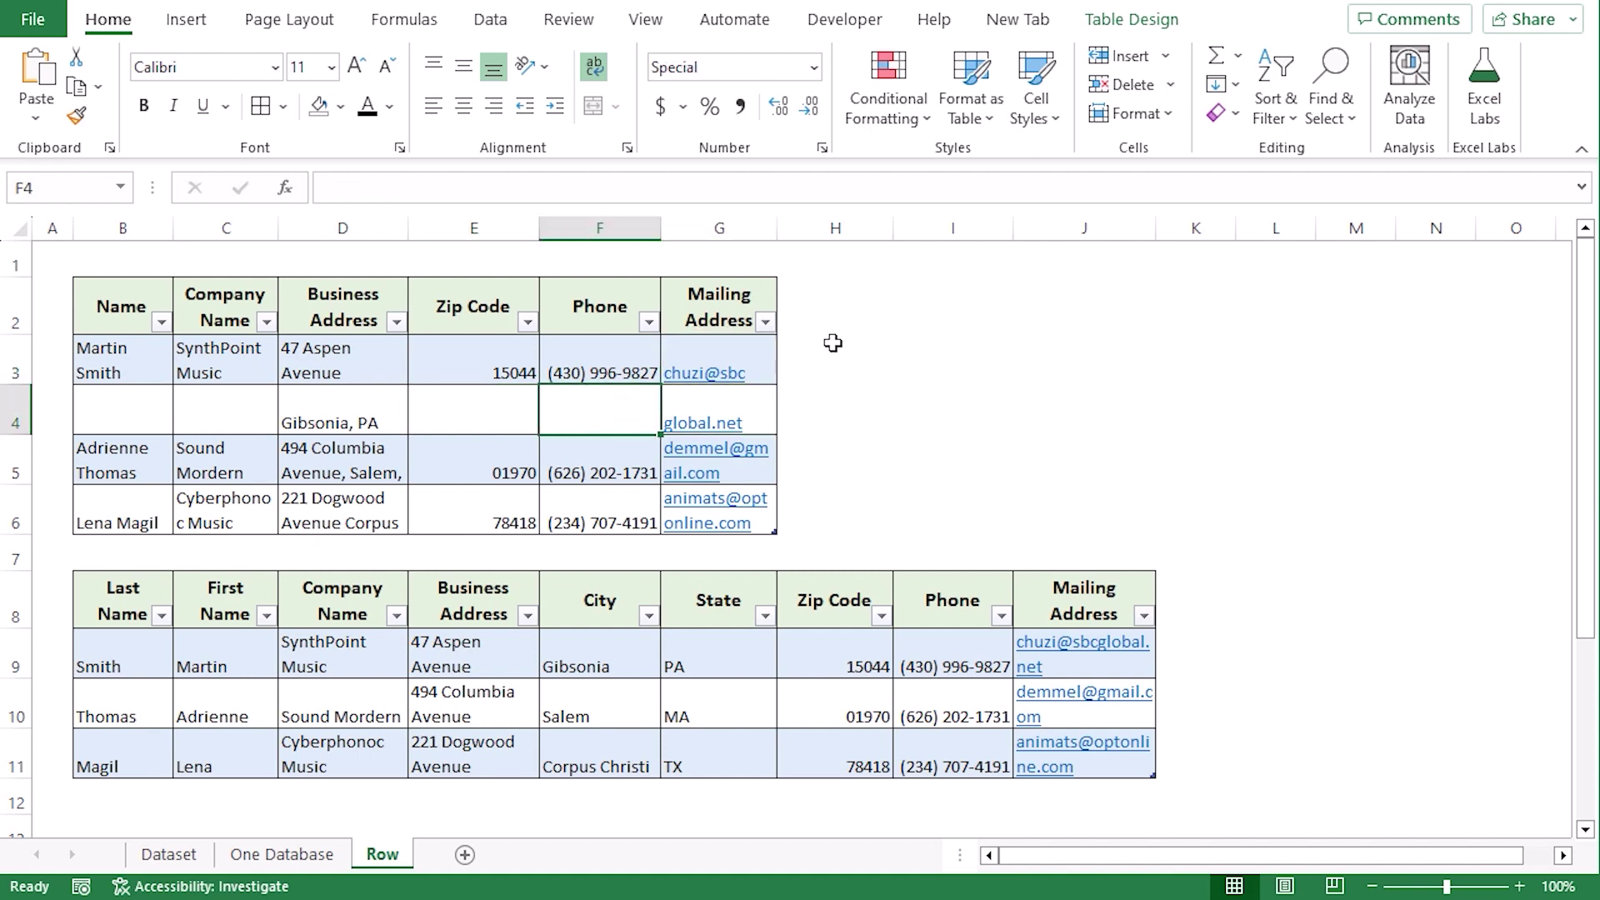
key("Left")
key("Left")
key("Right")
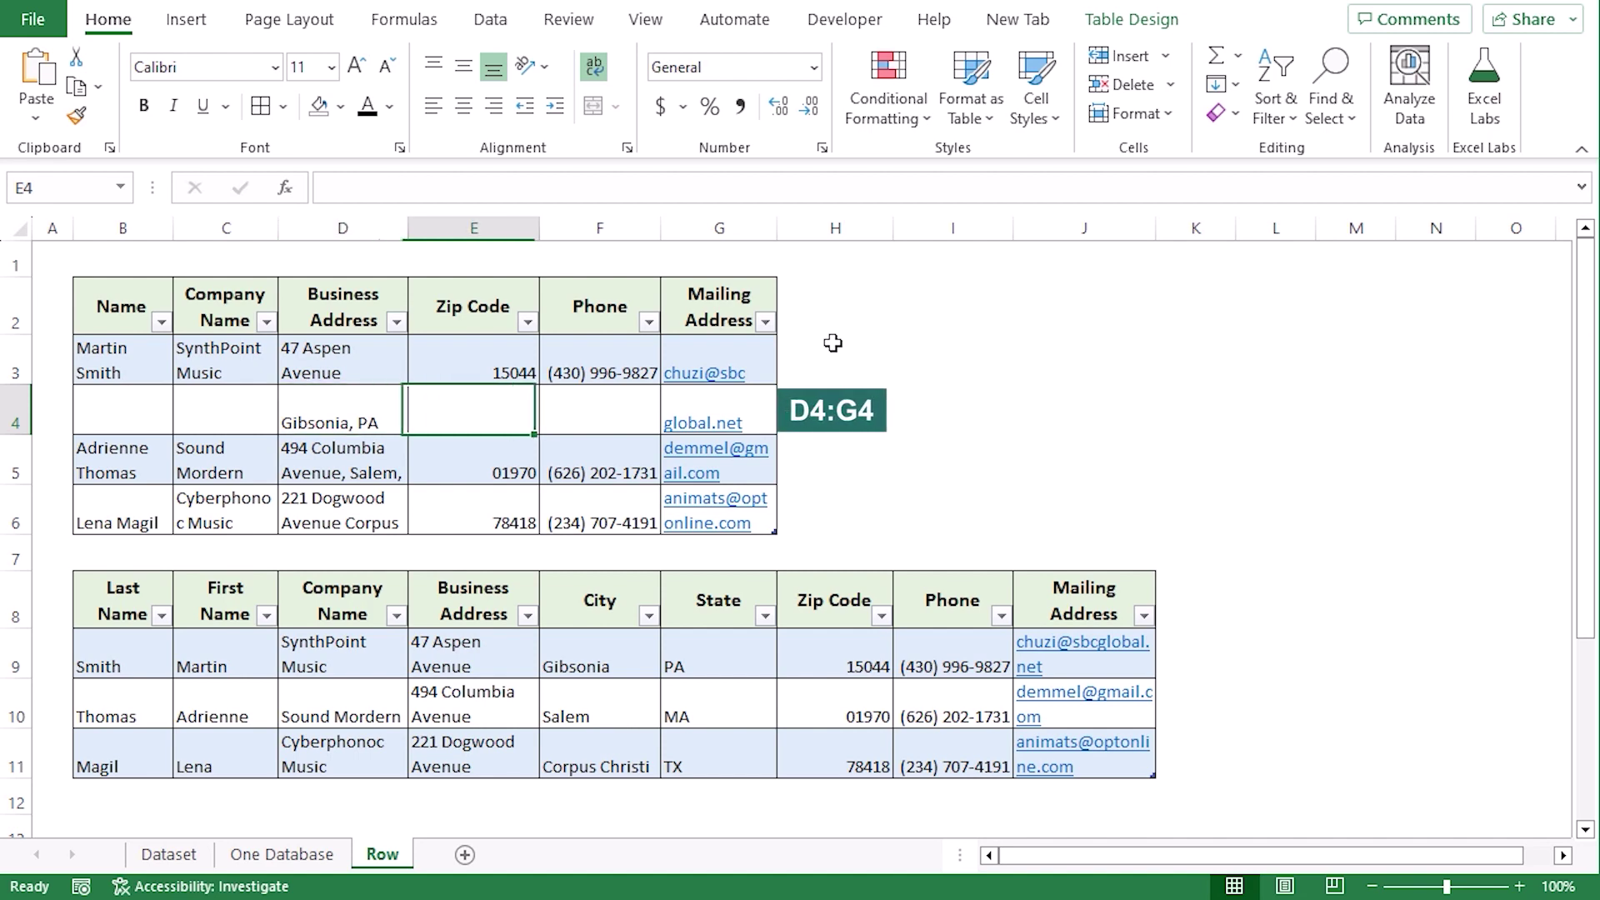
key("Right")
key("Right")
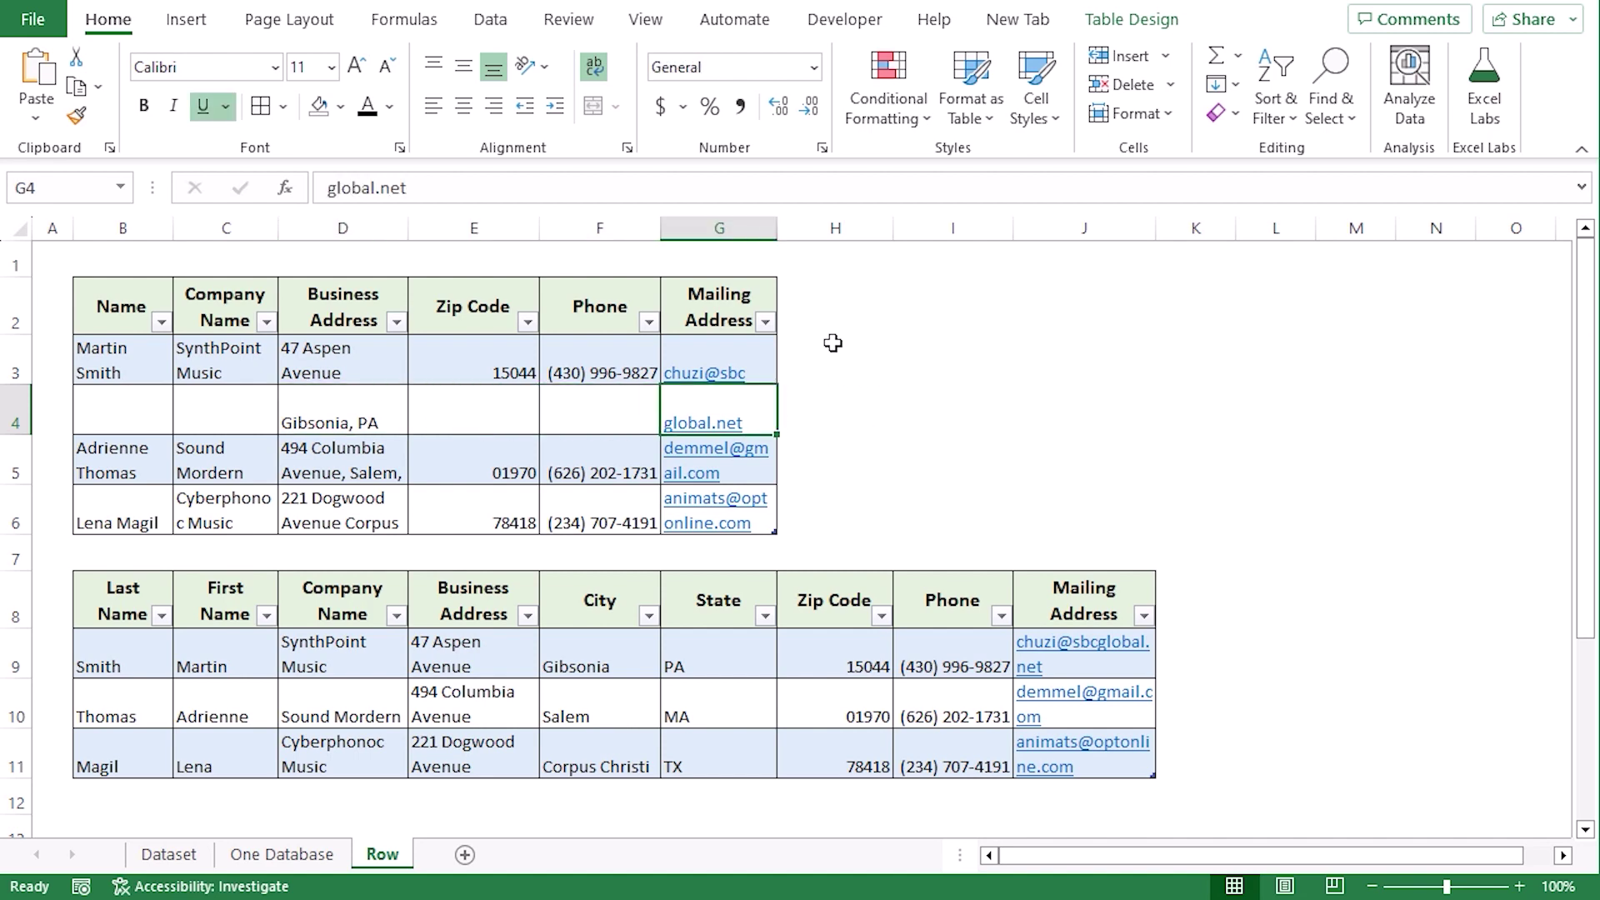
left_click(78, 421)
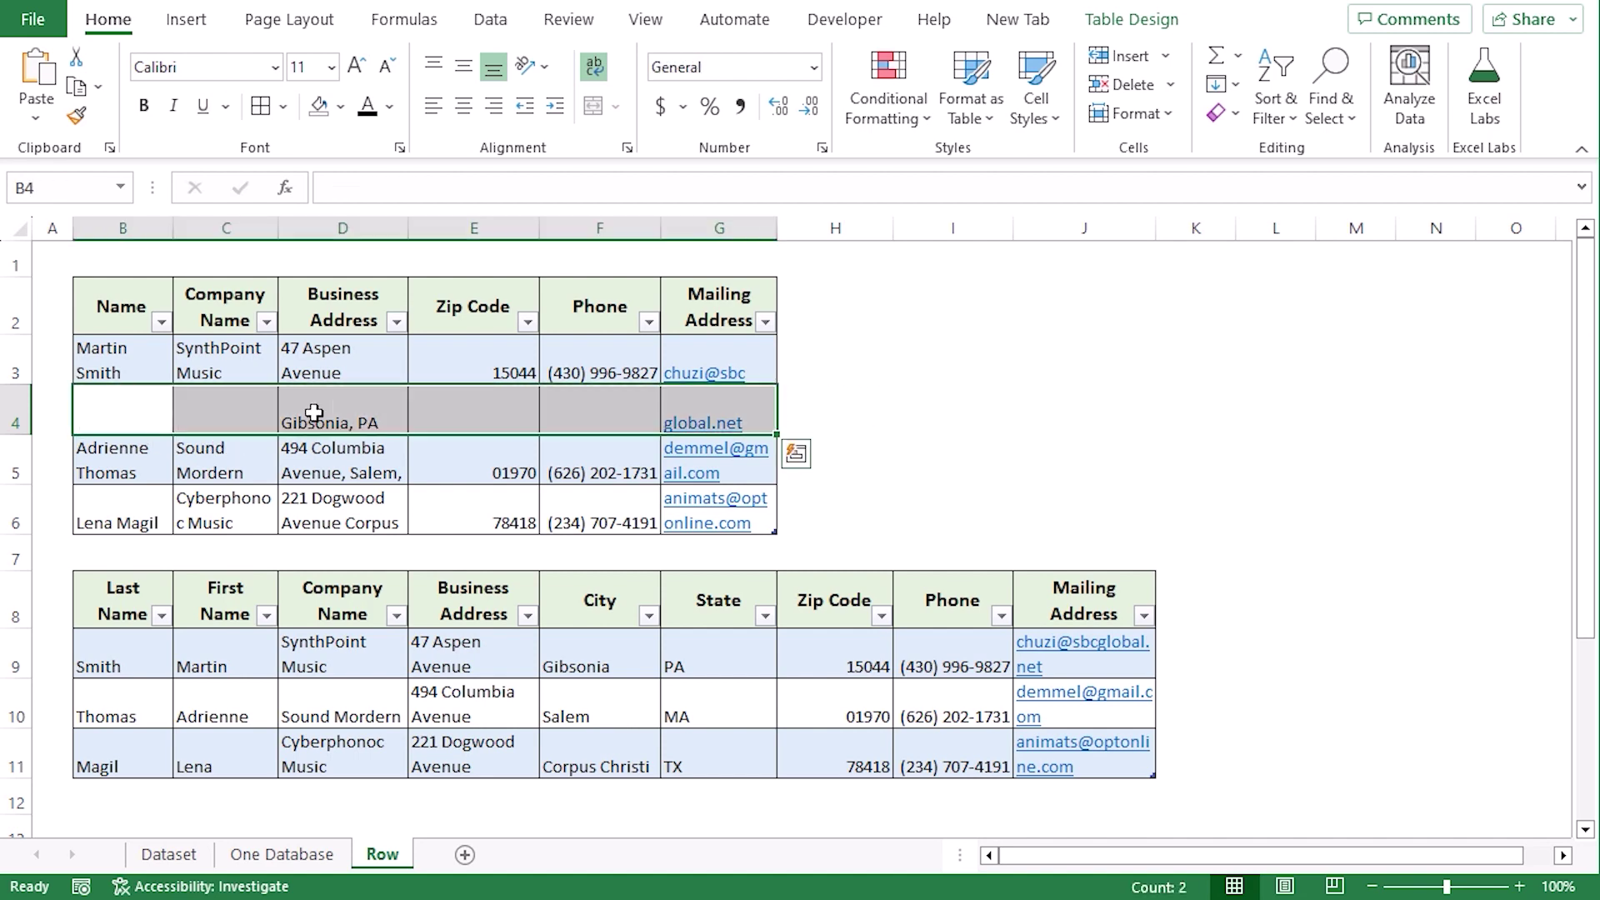
left_click(1007, 417)
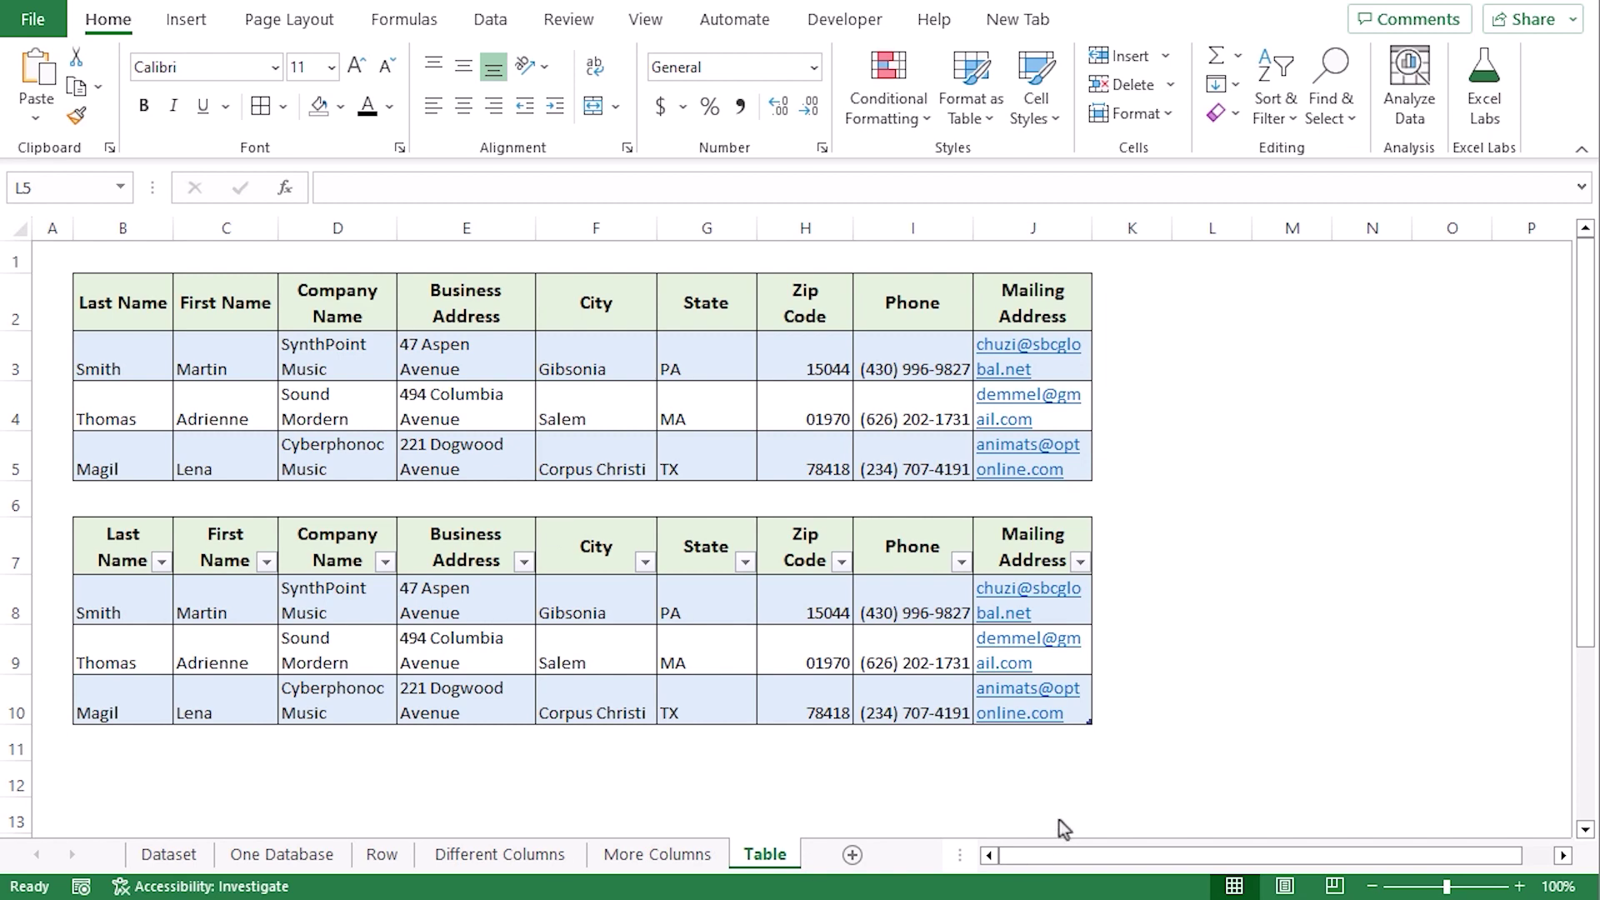
Point out SynthPoint Music, PA and Corpus Christi in their own columns
left_click(365, 356)
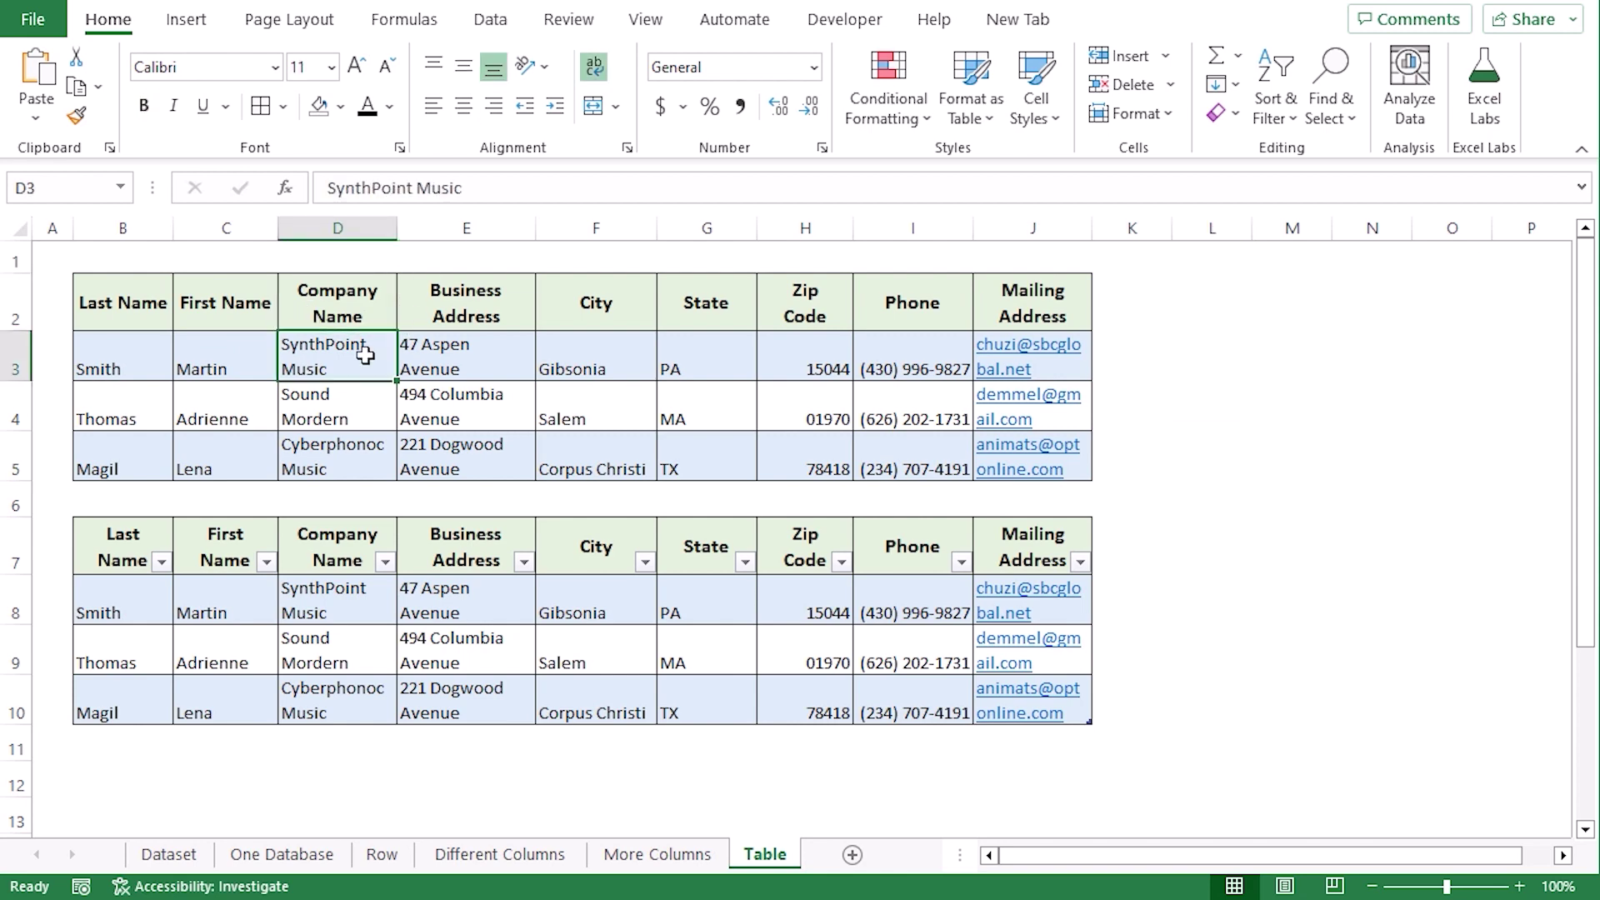
left_click(705, 372)
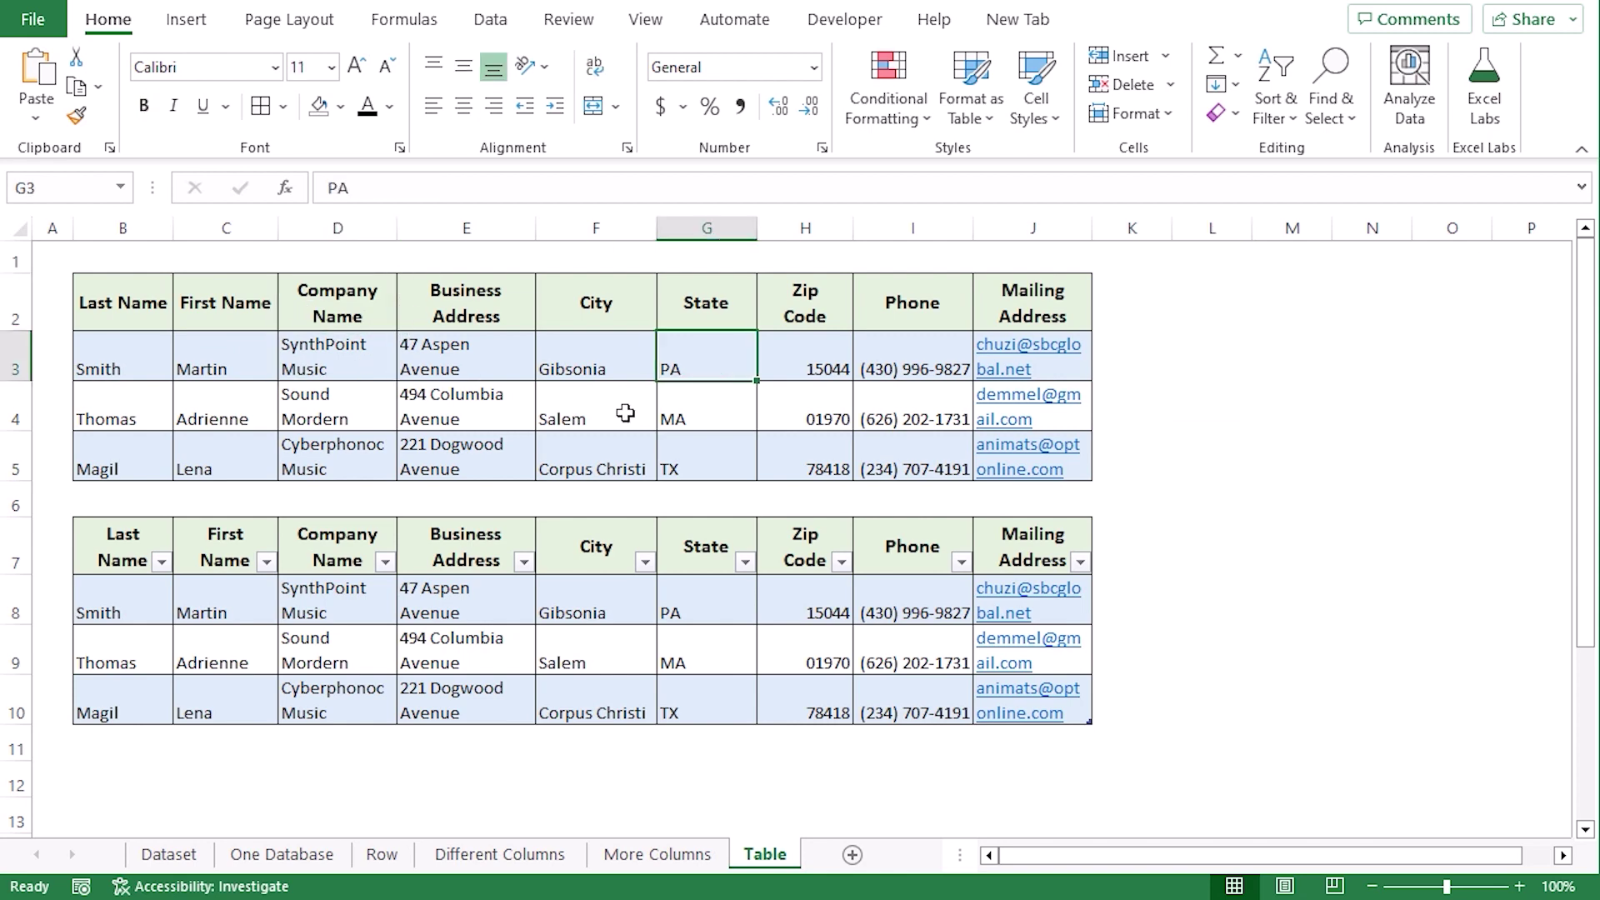
left_click(615, 436)
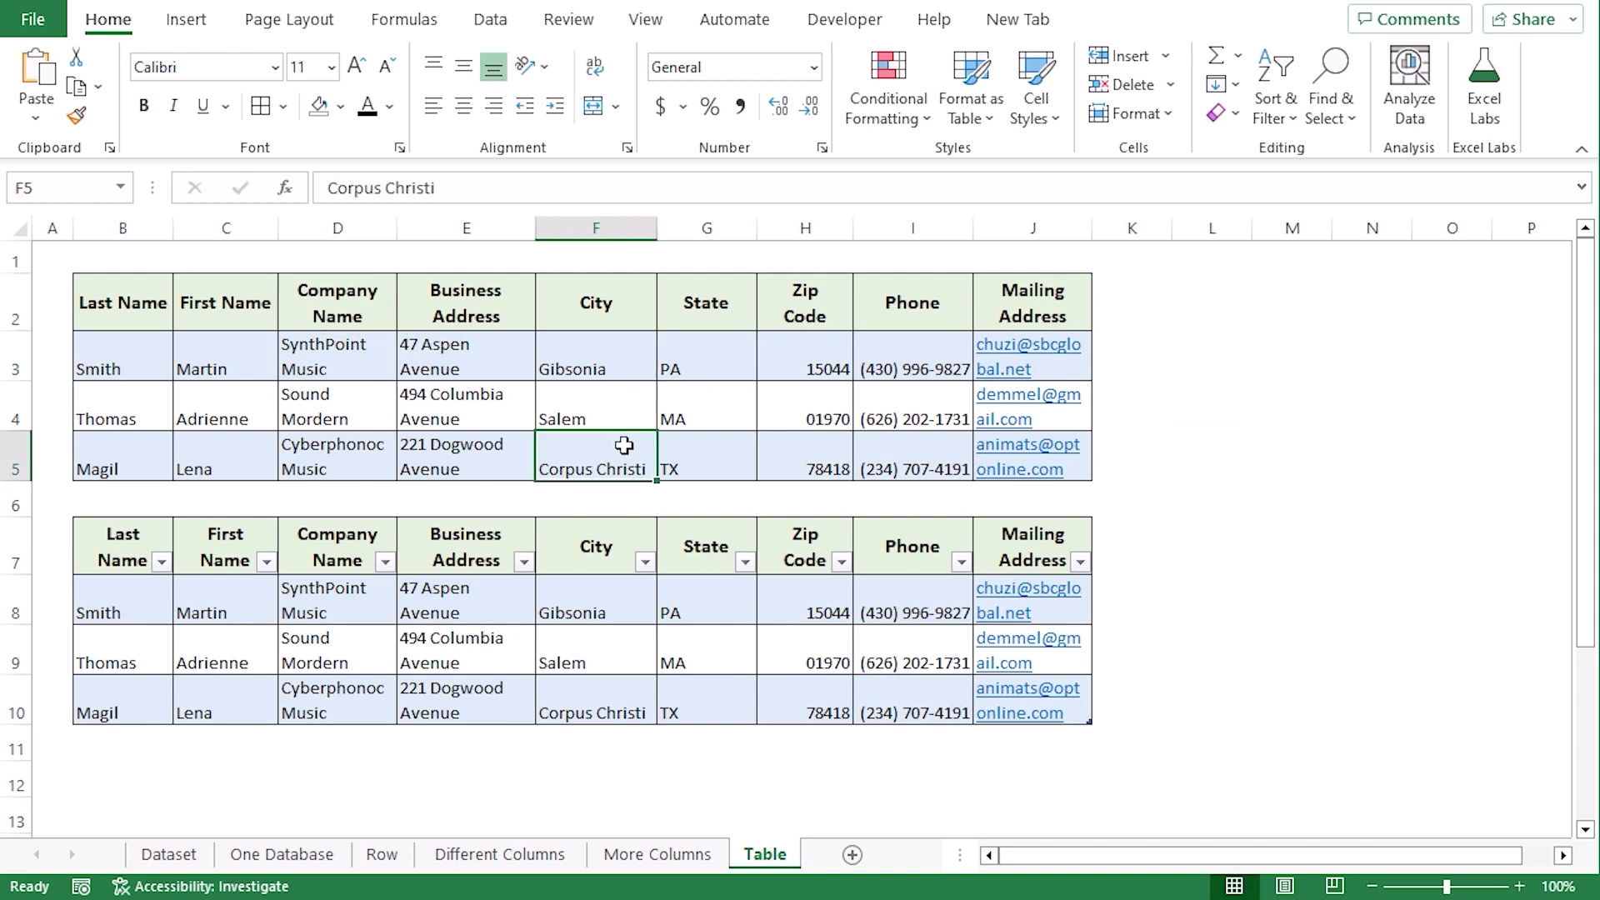
Move through the formatted table's Company Name, Last Name and City headers to state MA
left_click(287, 555)
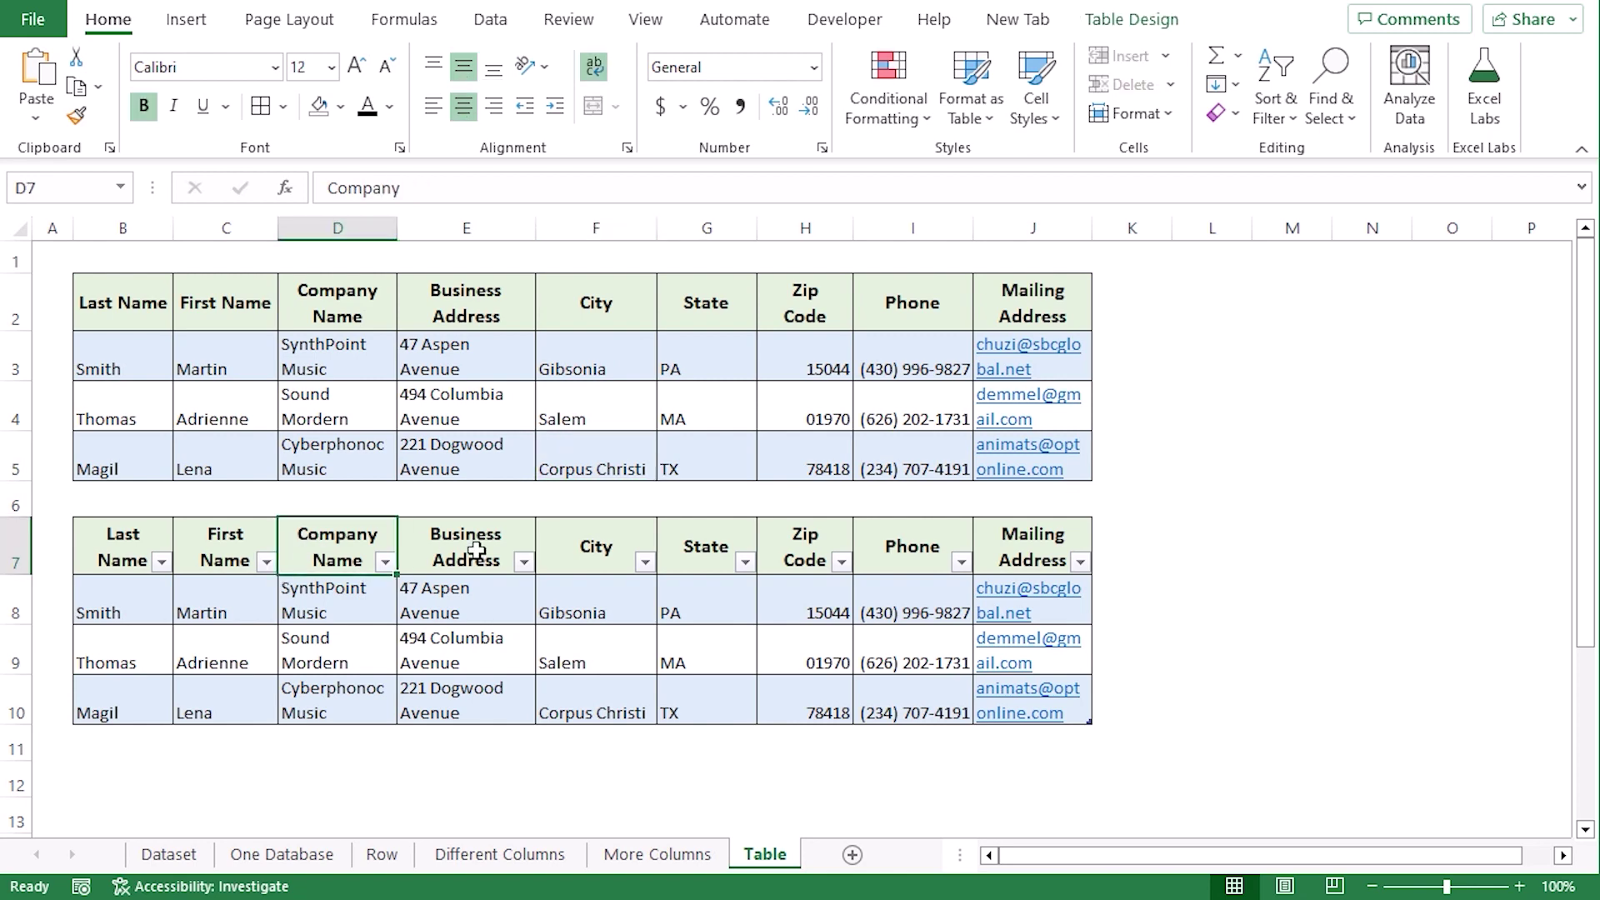
left_click(121, 552)
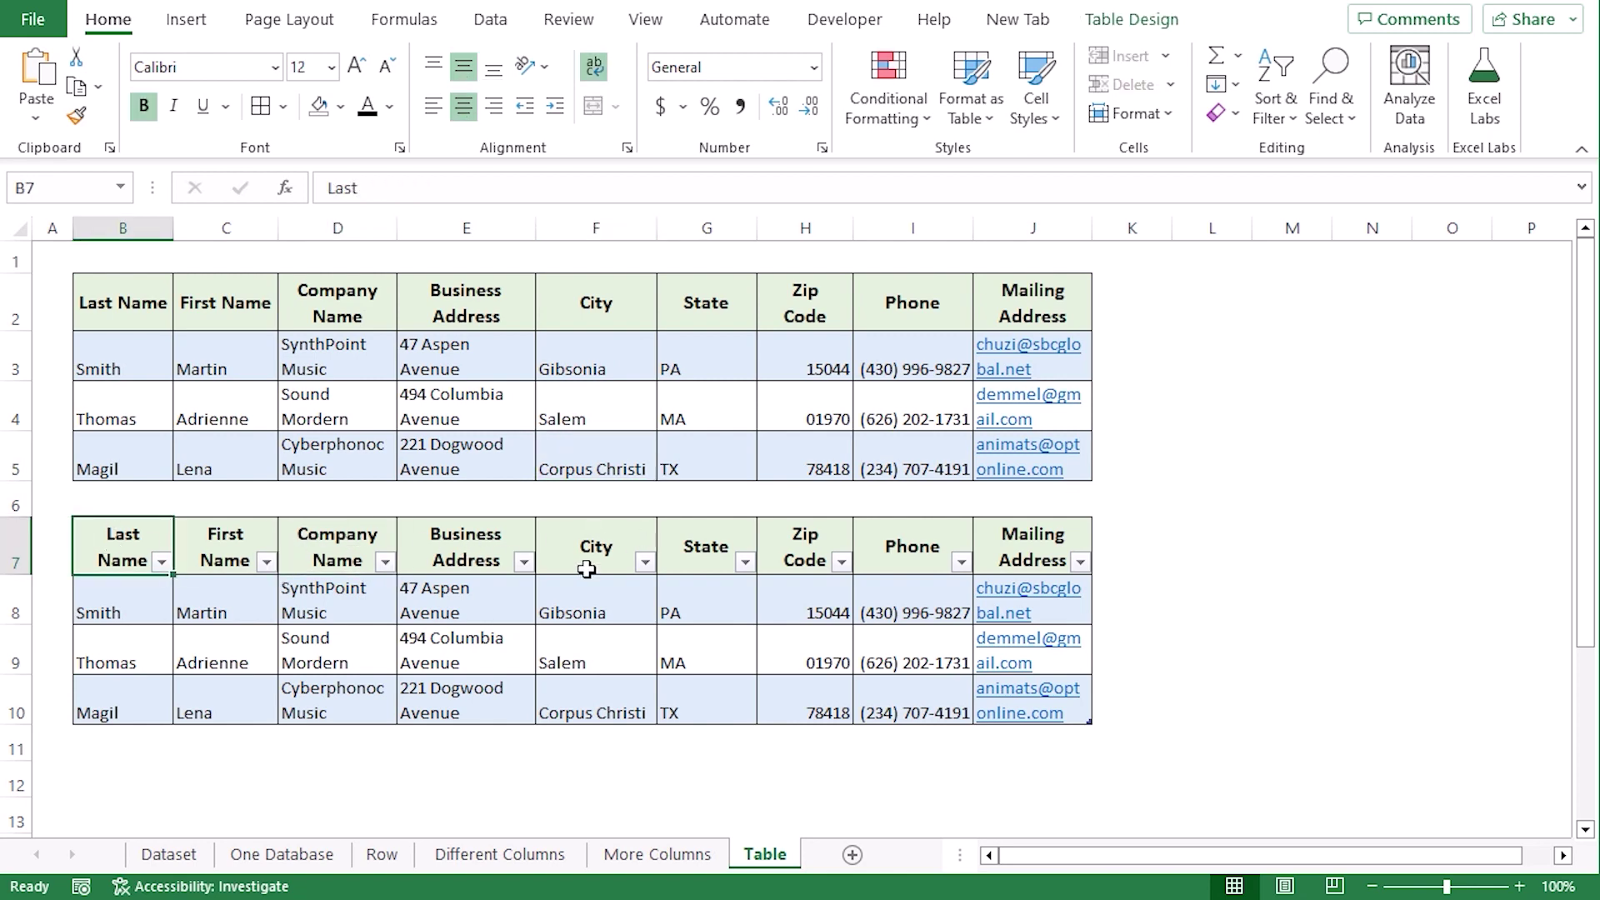
left_click(605, 567)
left_click(750, 641)
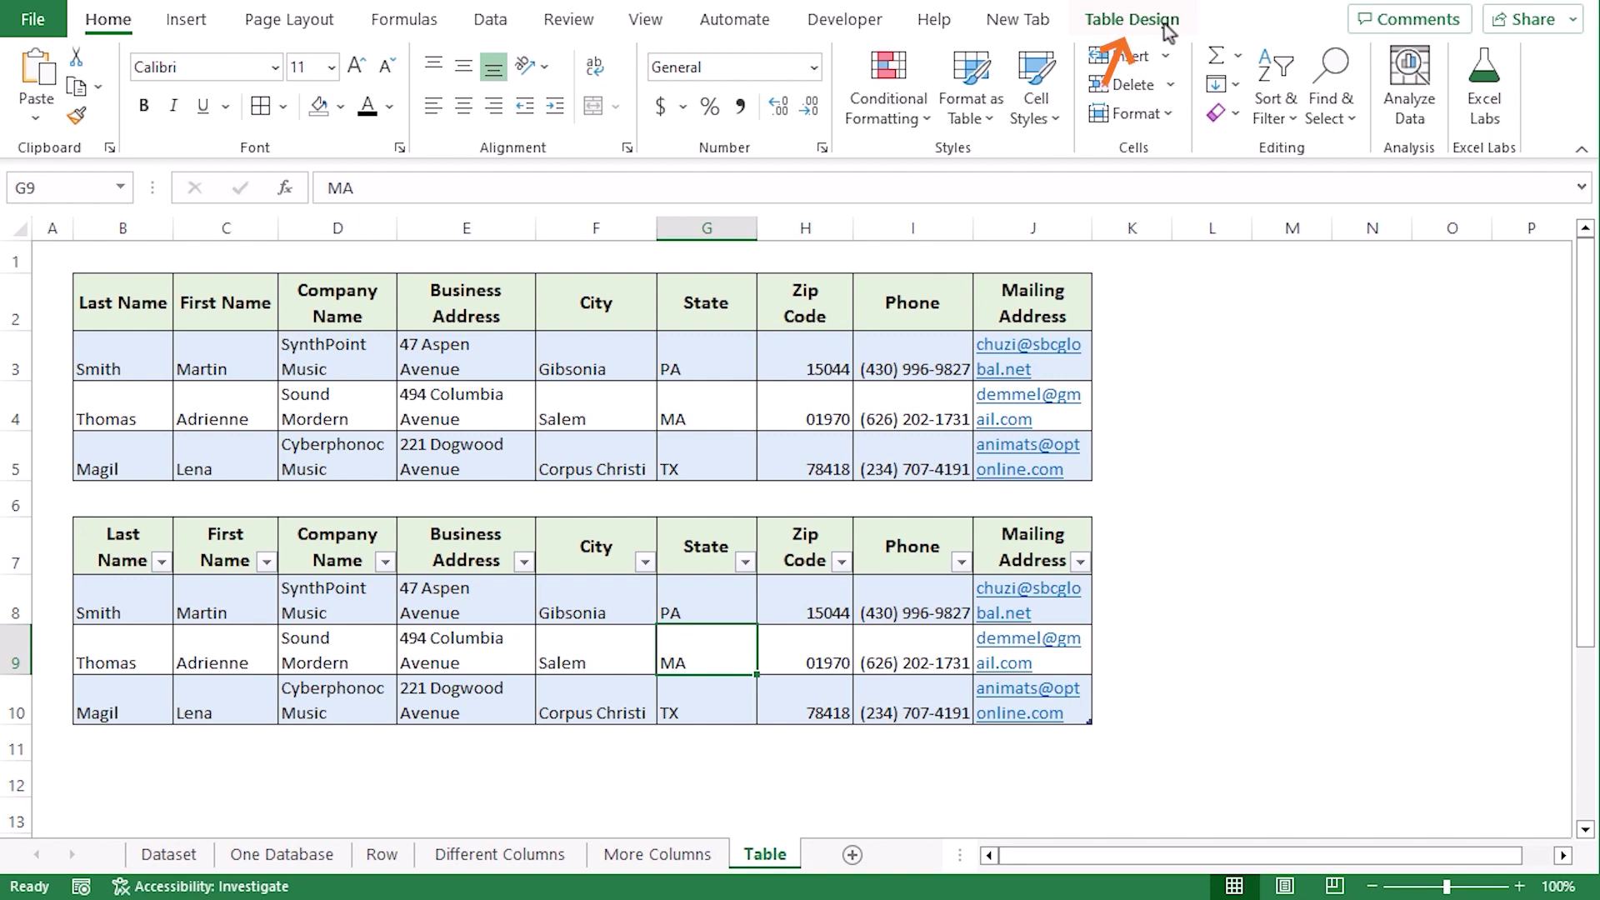
Check the Business Address filter options without changes, then show the Table Design options
left_click(524, 561)
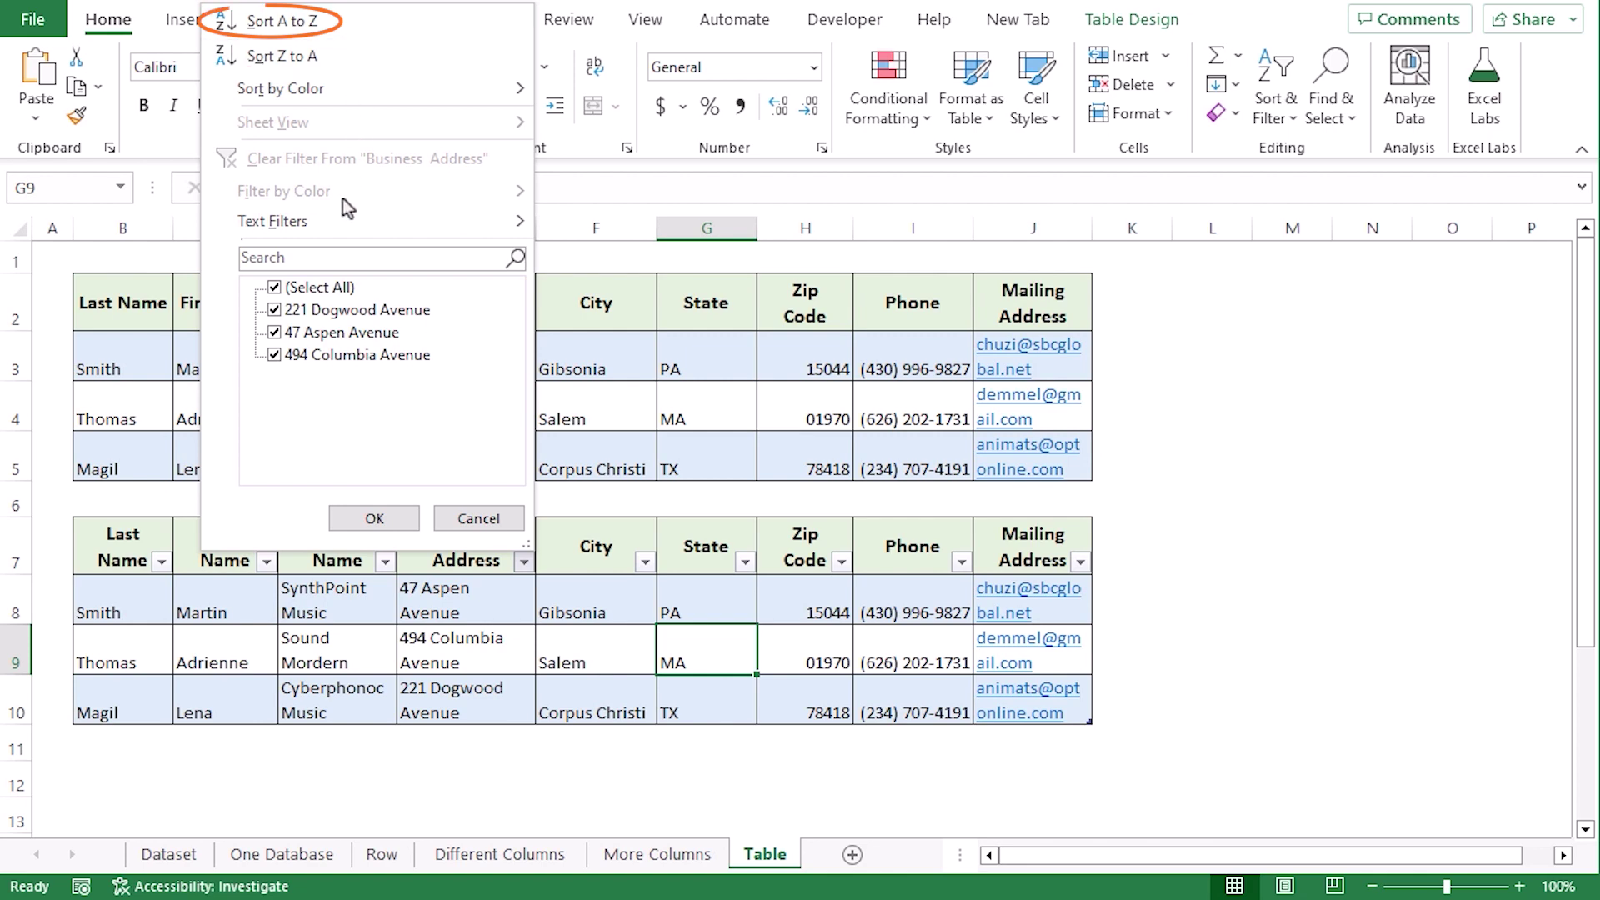
mouse_move(343, 218)
left_click(1268, 422)
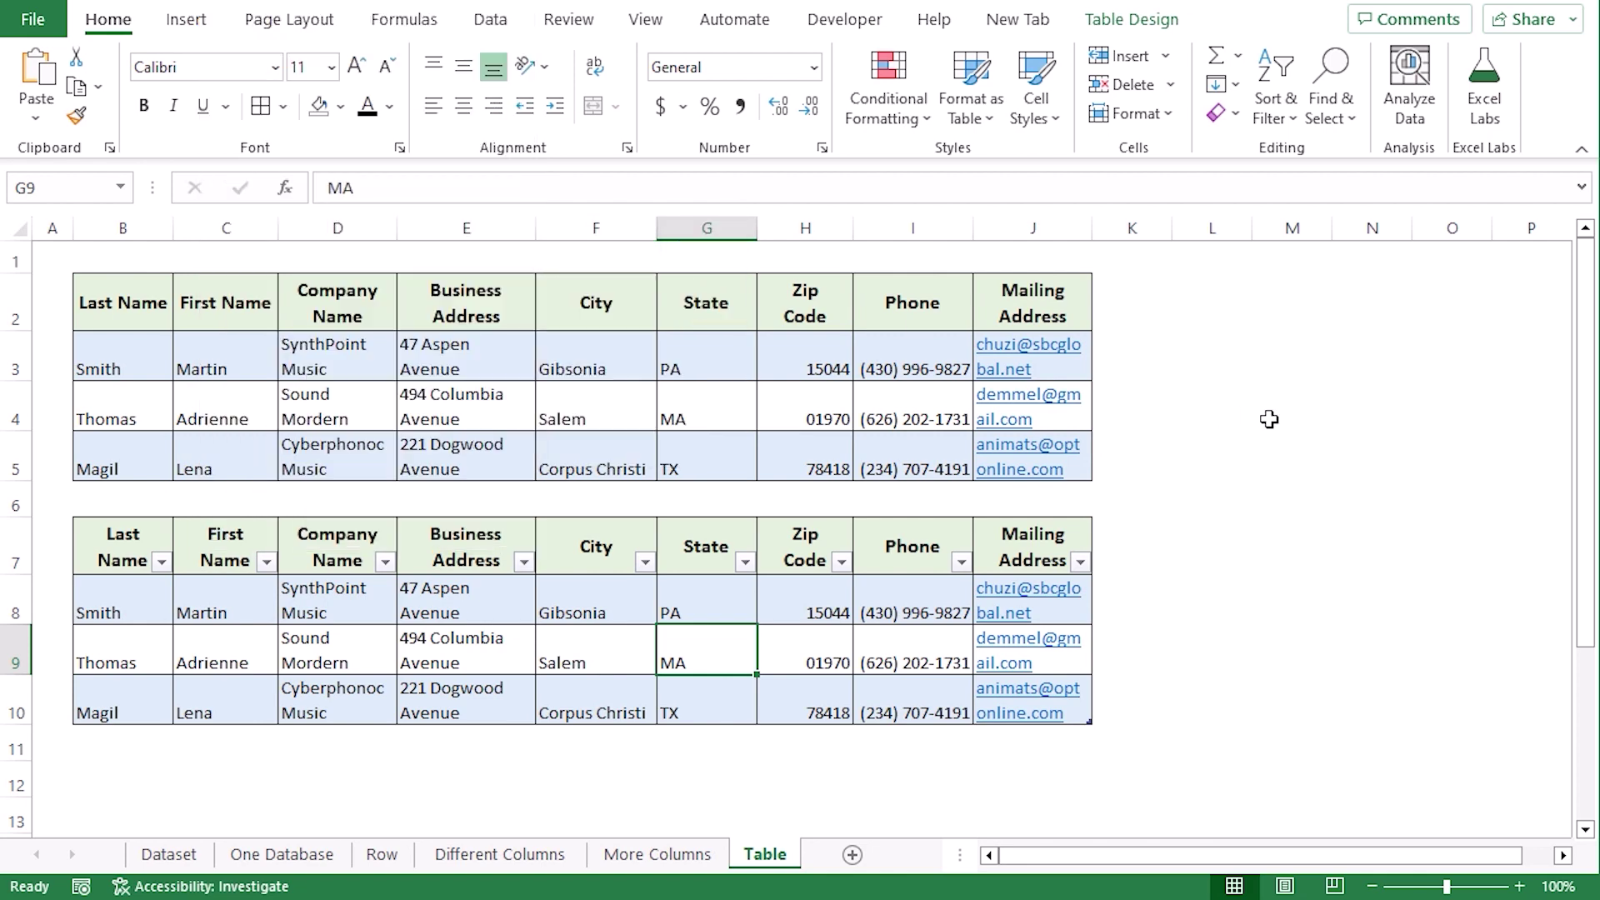
left_click(1151, 33)
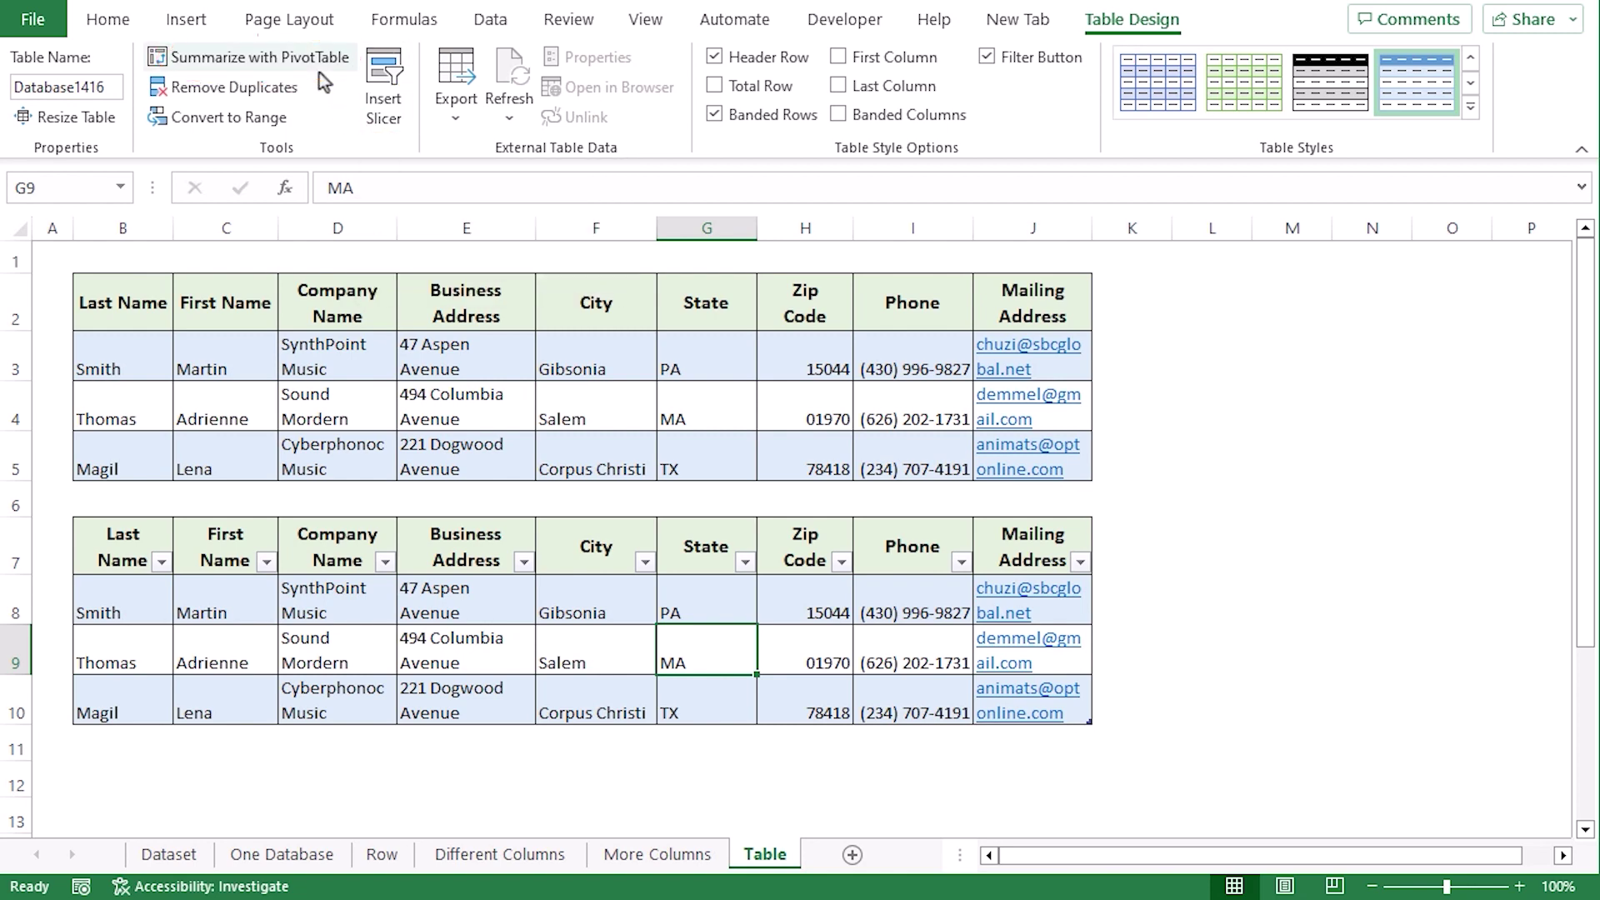
Select an empty cell outside the tables so the Home ribbon returns
left_click(1372, 356)
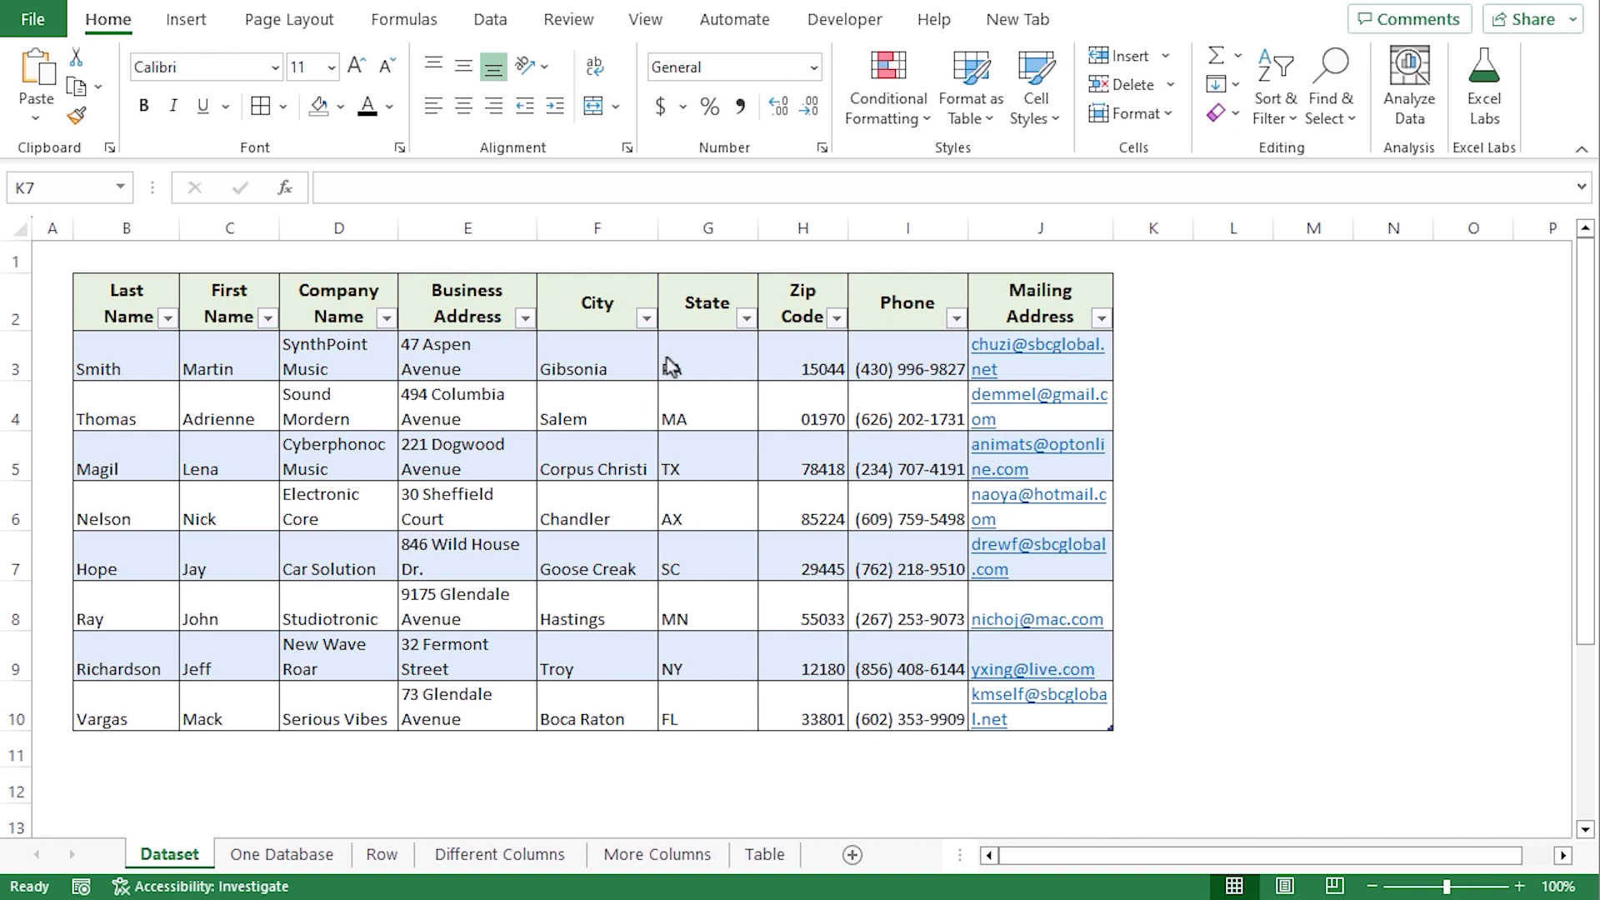
Select the Dataset table B2:J10 and browse Highlight Cells Rules without applying any
left_click_drag(141, 315, 1043, 696)
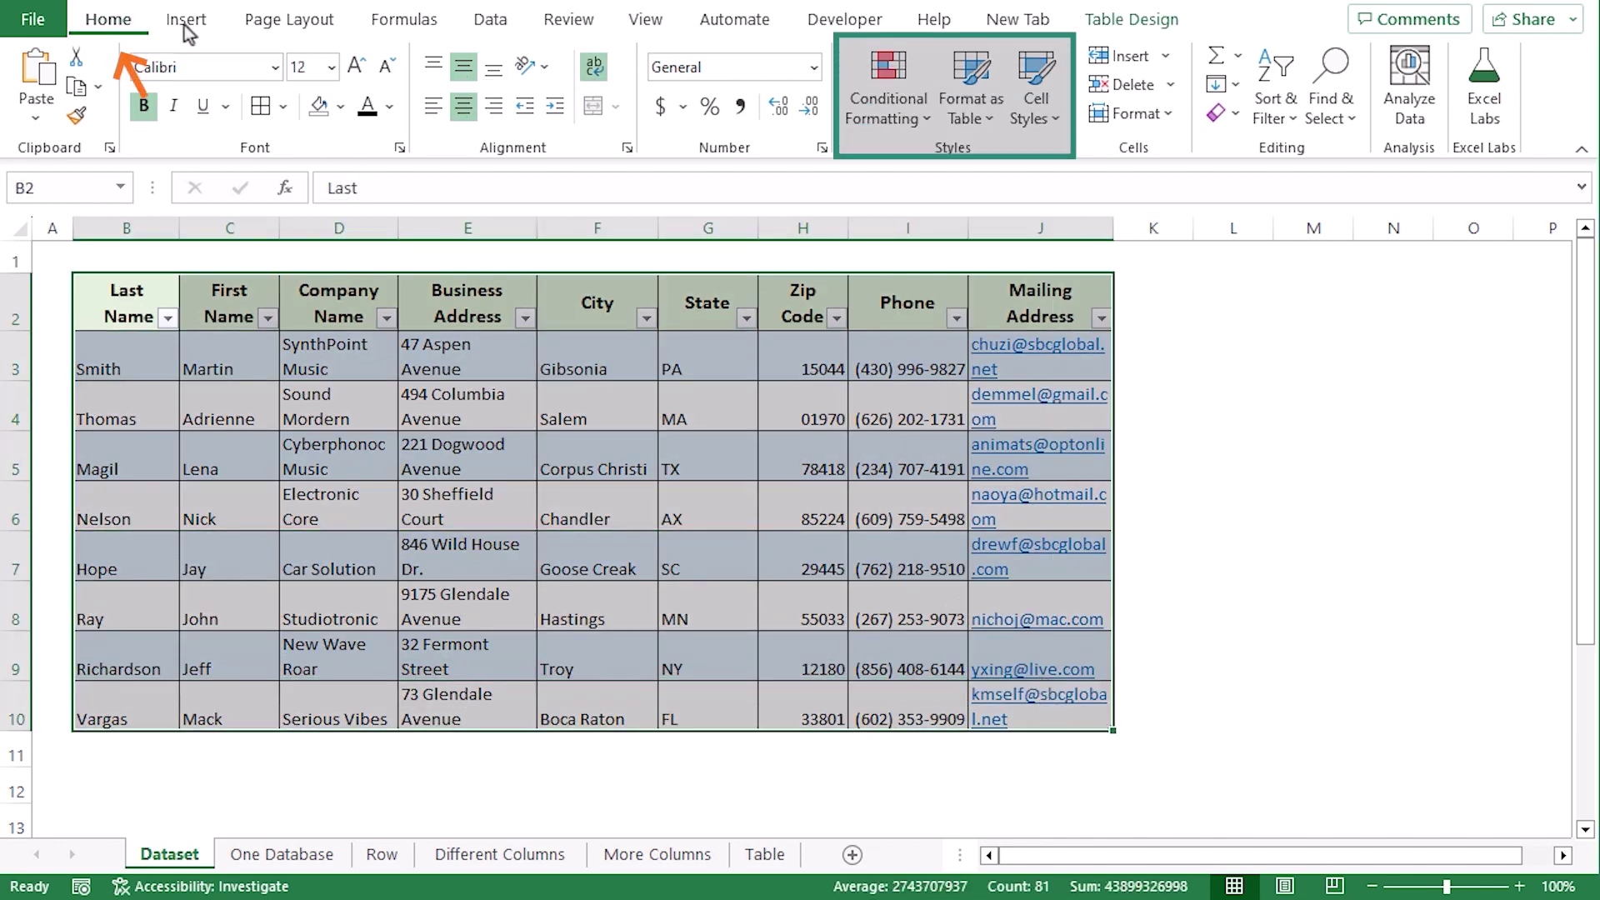
left_click(887, 104)
mouse_move(983, 168)
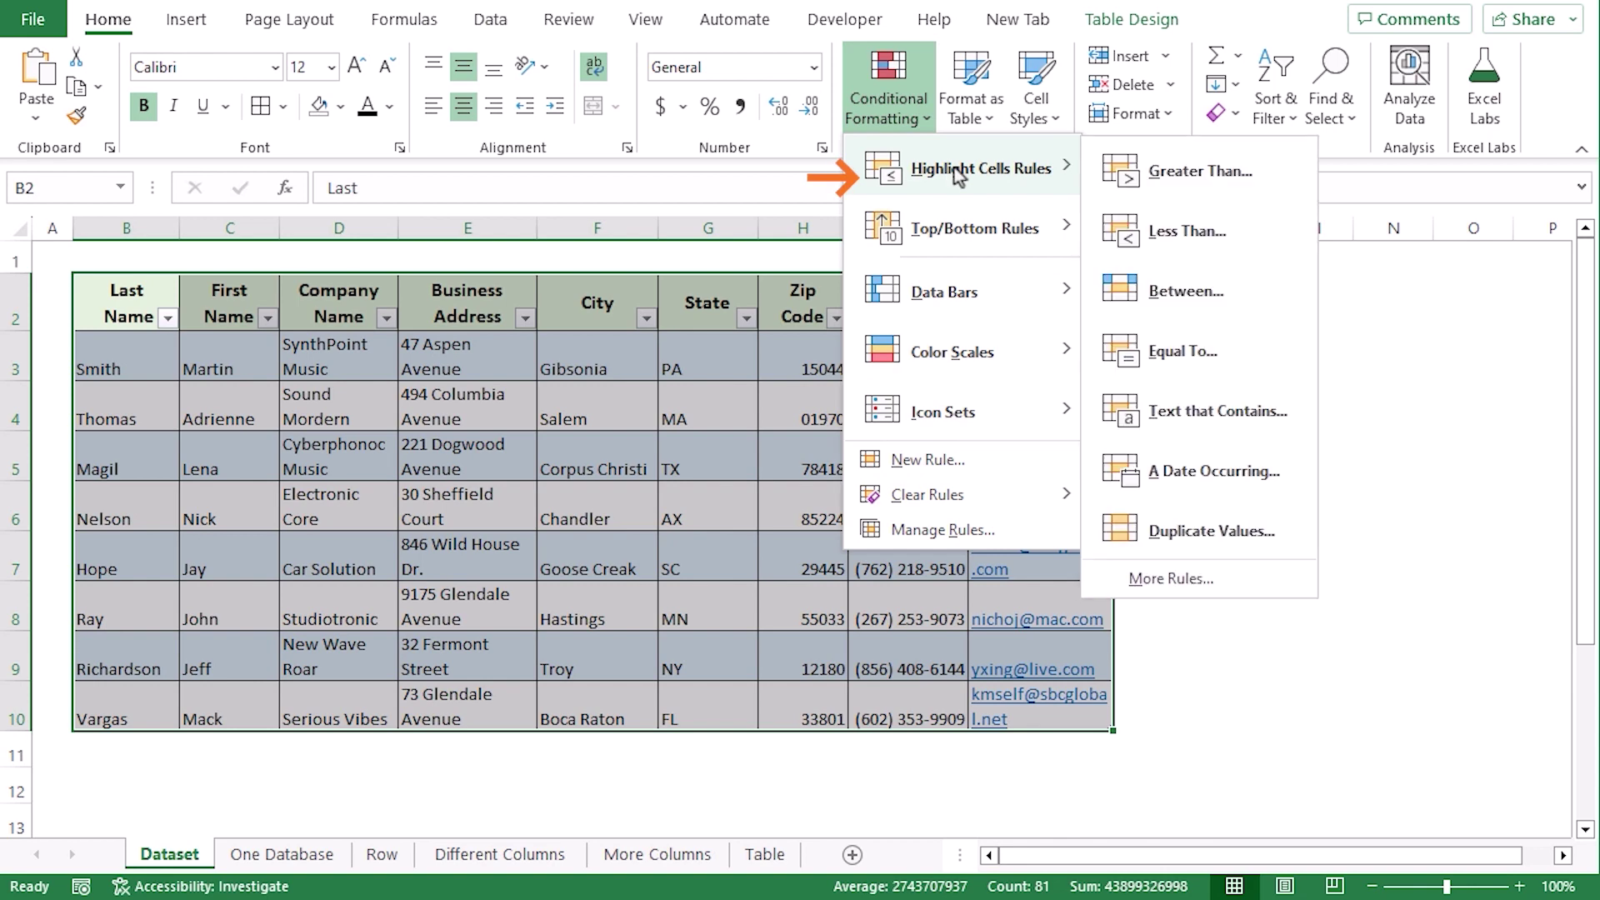
left_click(1369, 490)
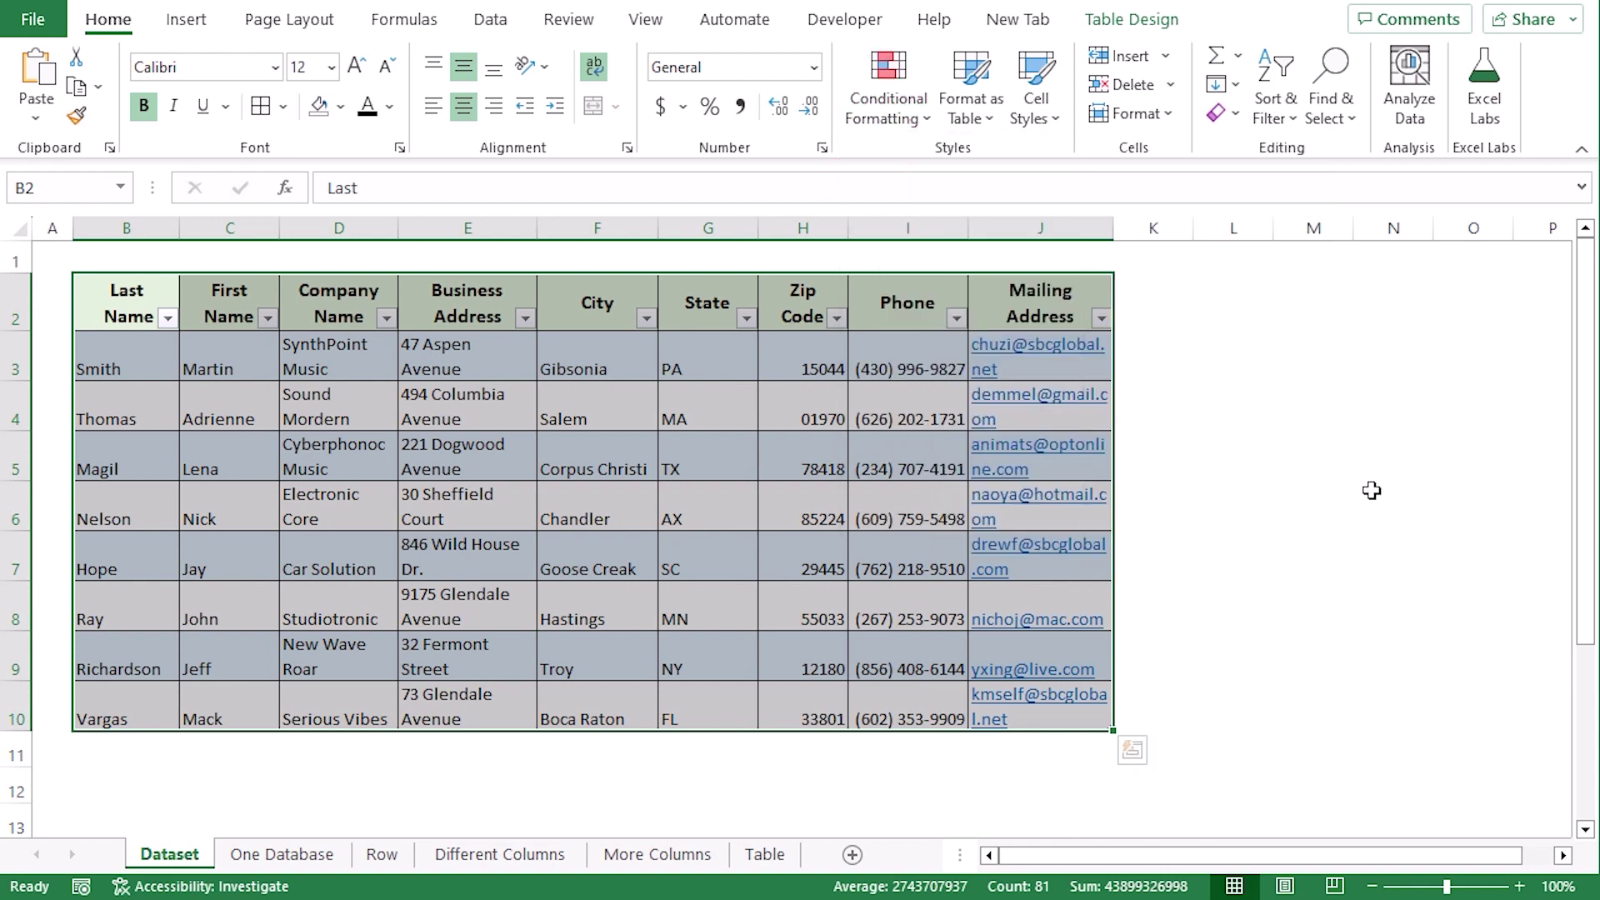